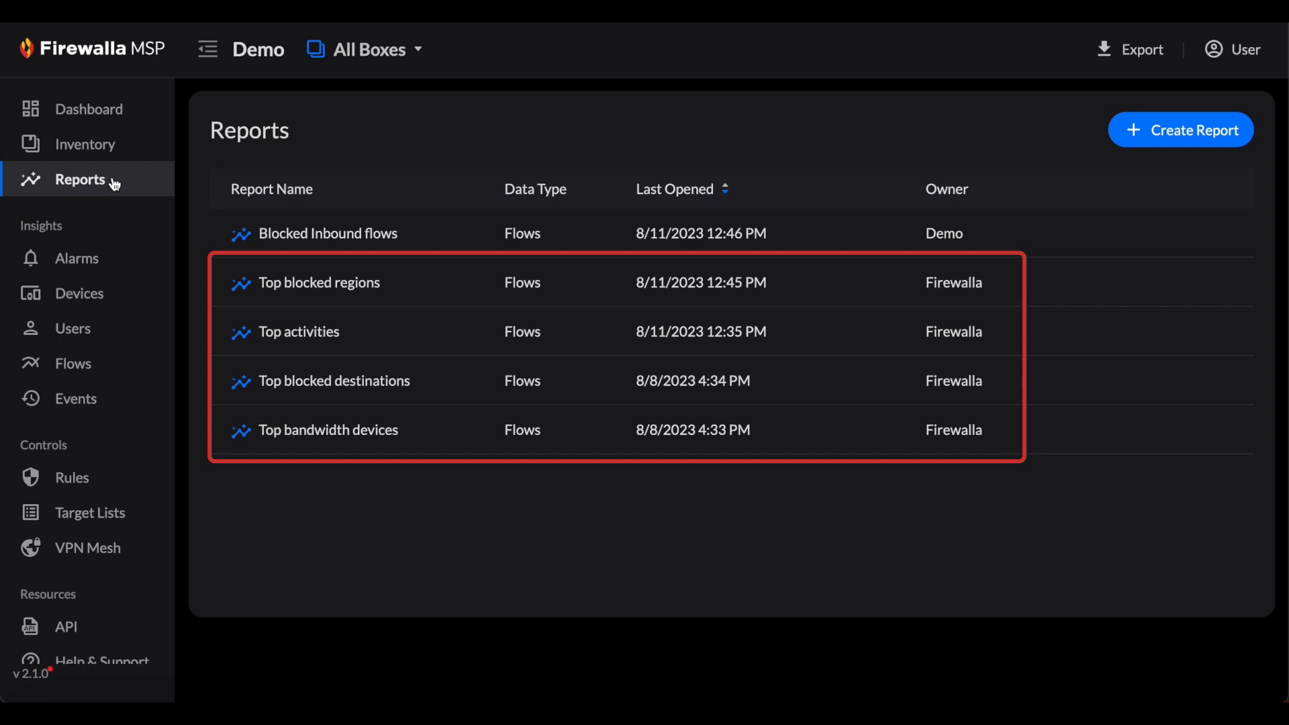
- View the Top blocked regions report and the Blocked Inbound flows report, returning to the reports list after each
left_click(303, 288)
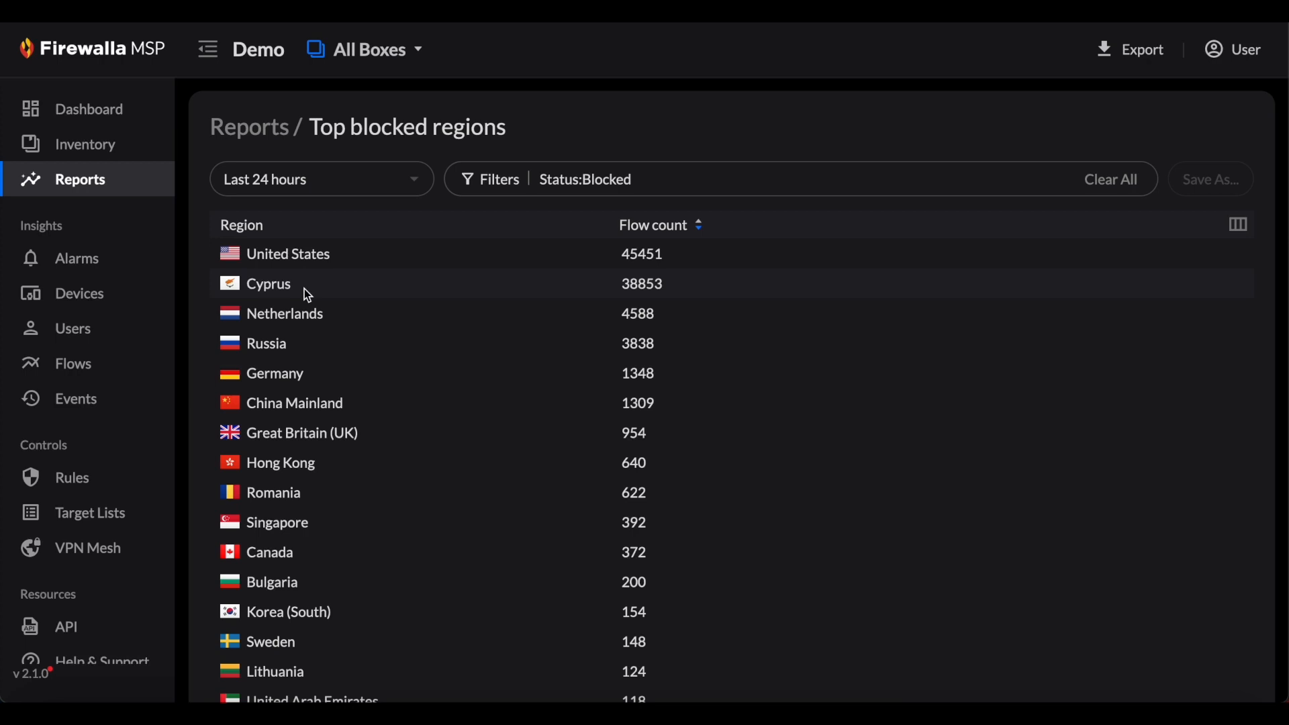
left_click(250, 129)
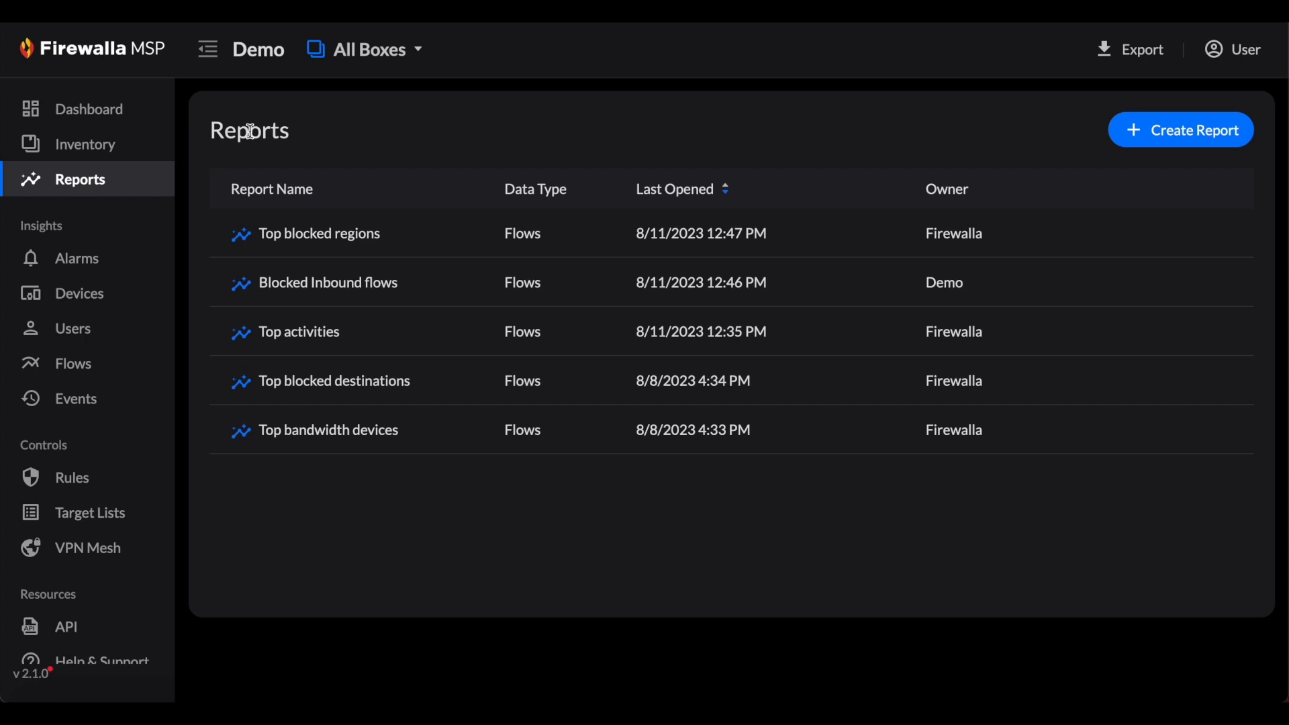
left_click(373, 293)
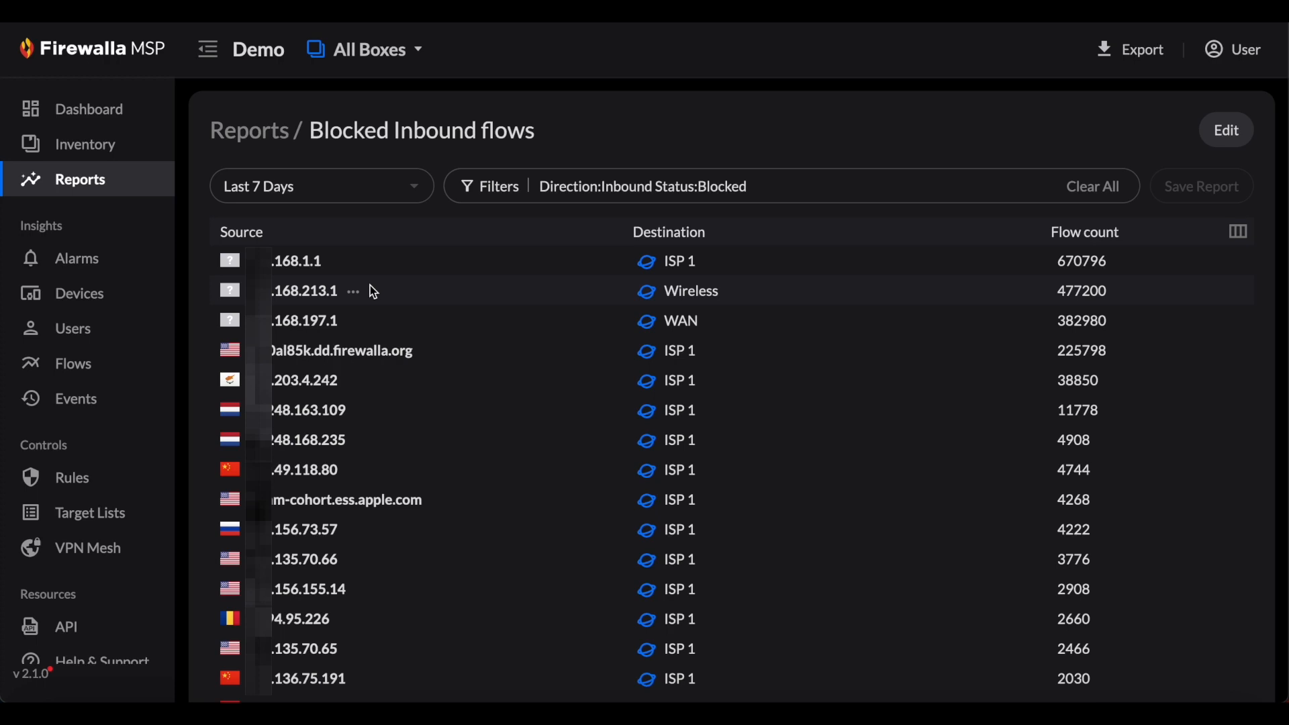
left_click(259, 133)
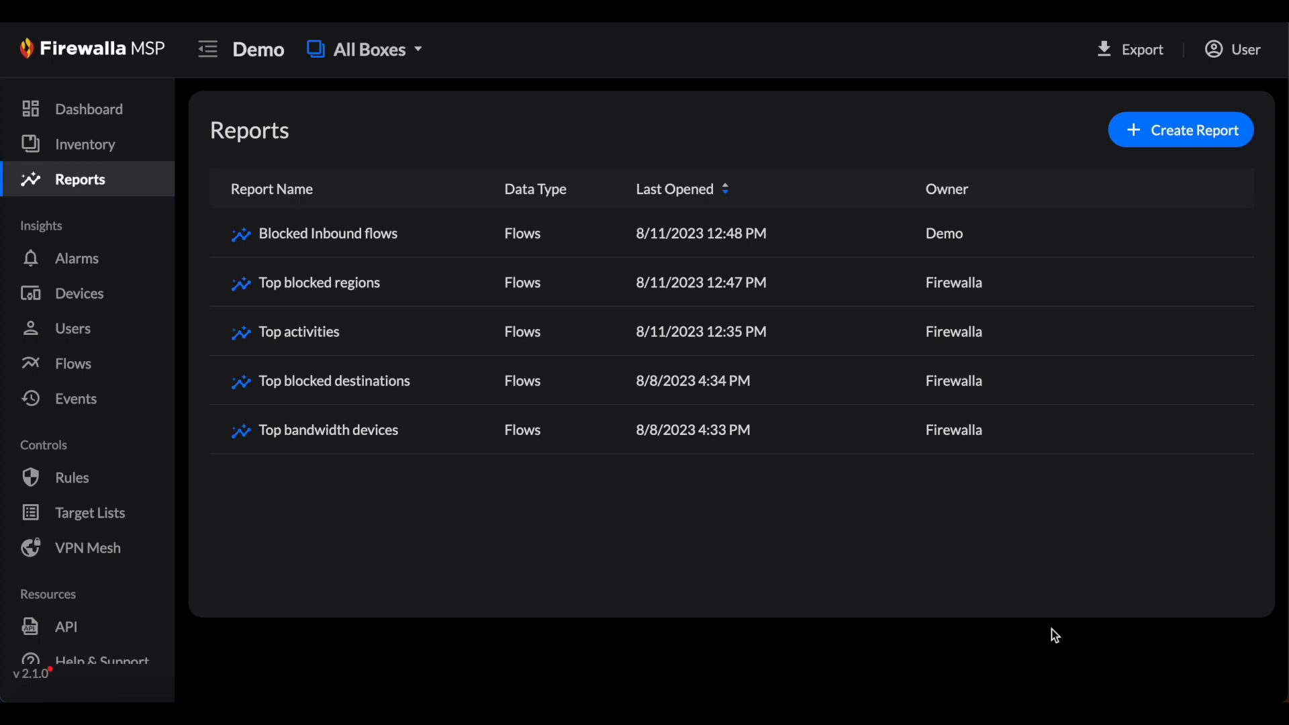
- Open the Top activities report and add a flow filter where Box is GSE SJC
left_click(397, 346)
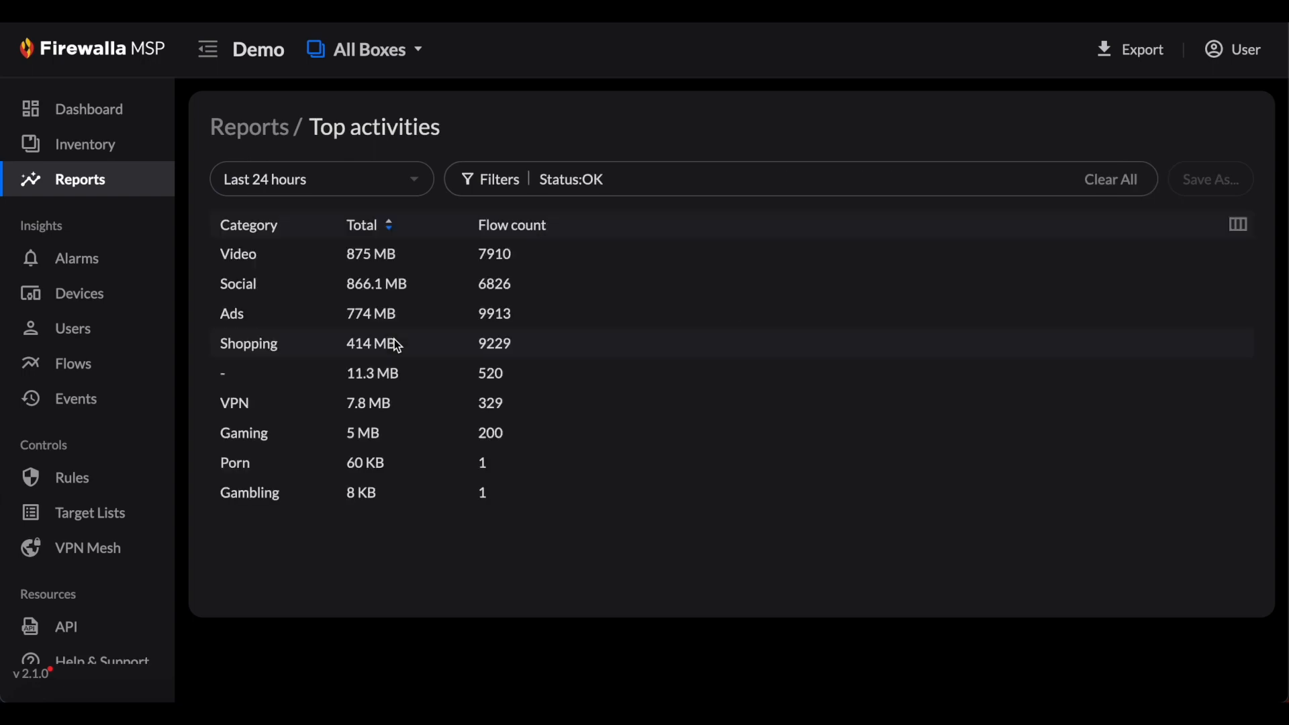
left_click(498, 180)
left_click(502, 355)
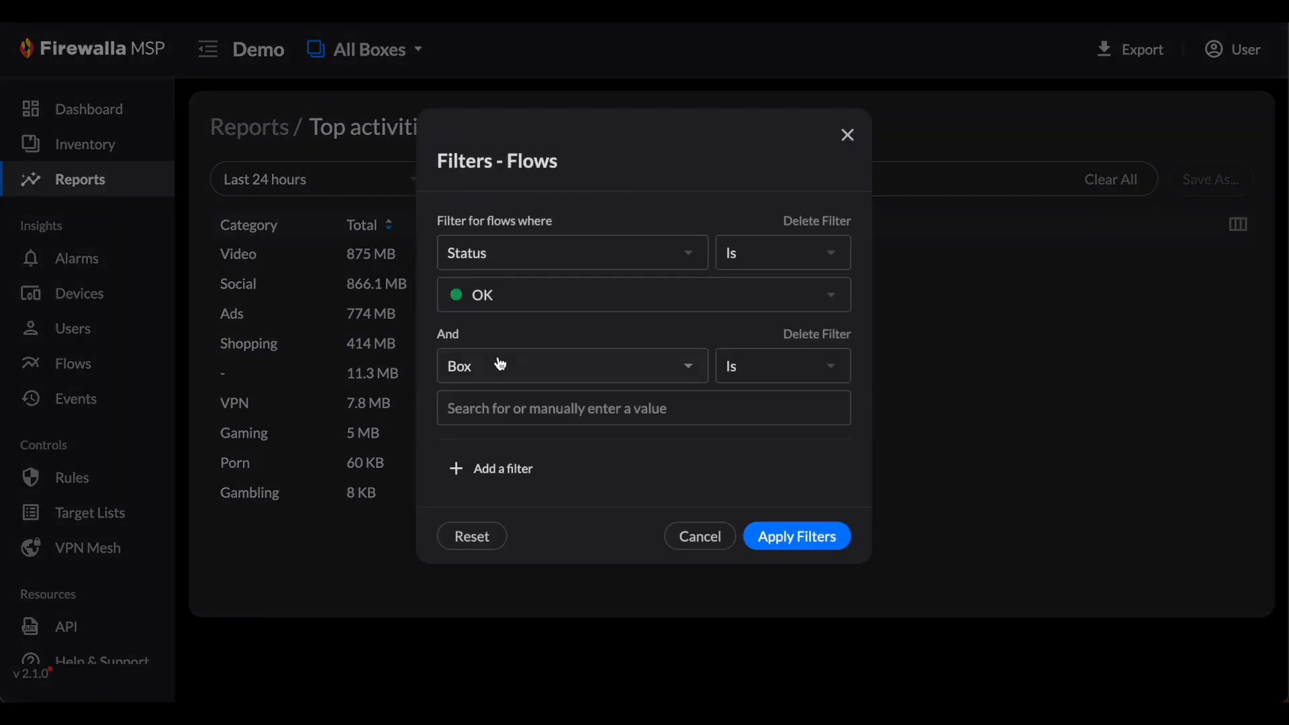
left_click(534, 408)
type("GSE")
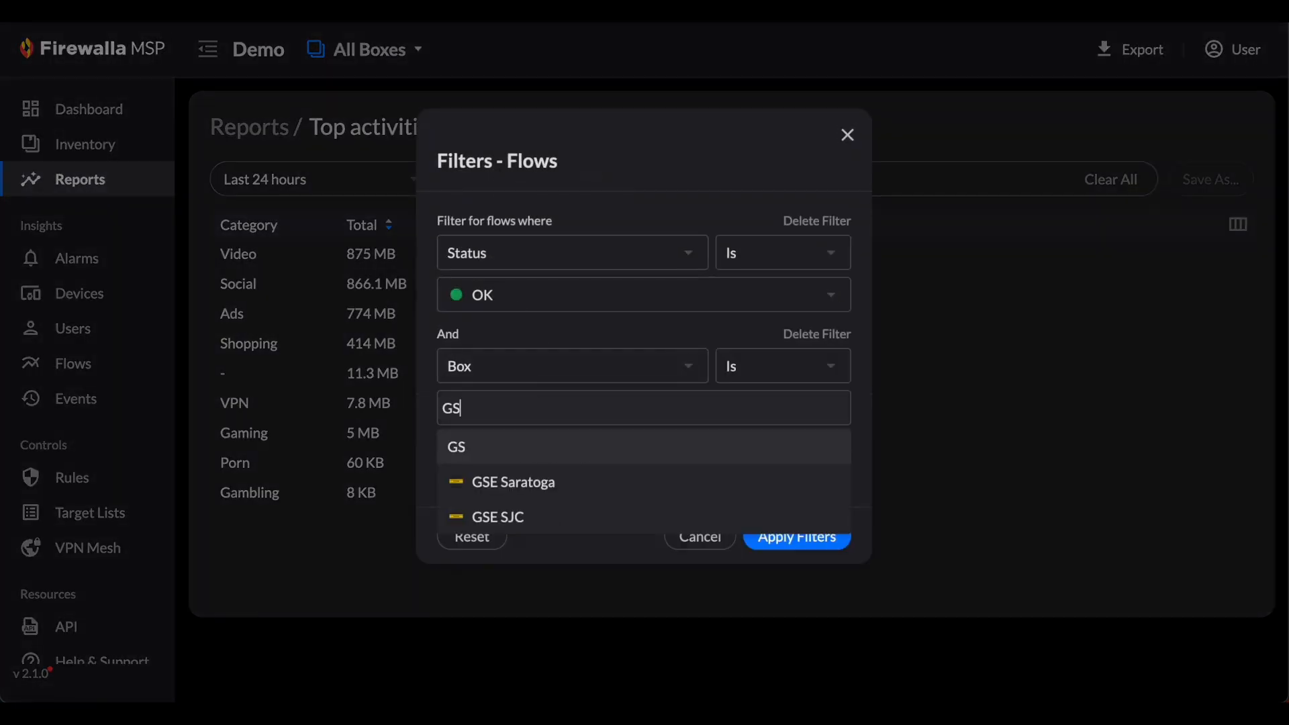
left_click(543, 519)
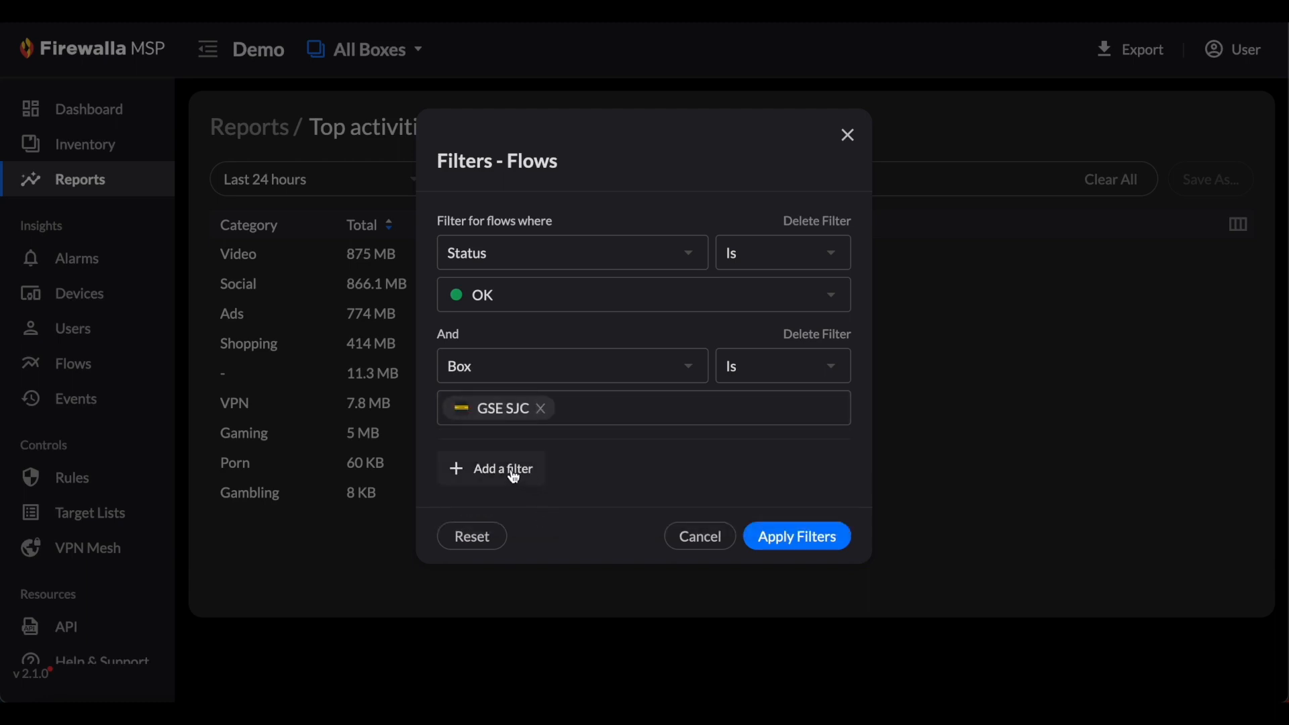
- Add another flow filter where Category is Social
left_click(514, 476)
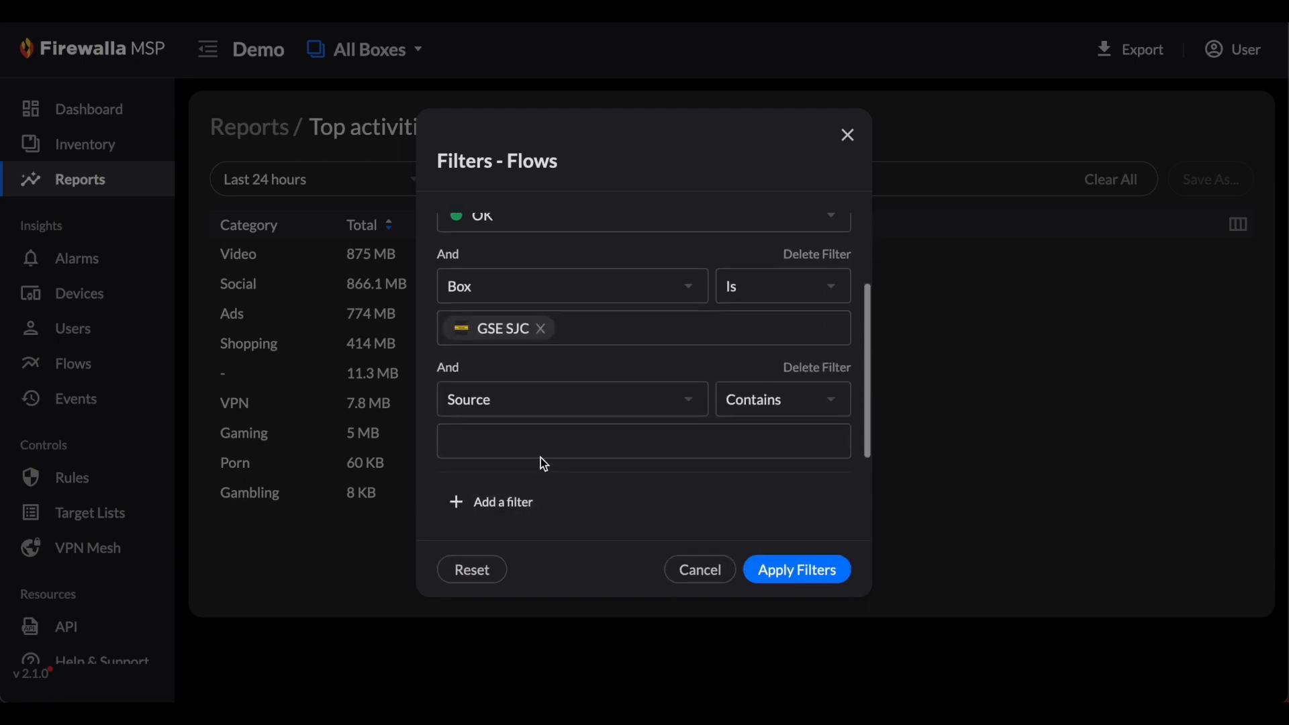
left_click(552, 404)
scroll(511, 594, "down", 3)
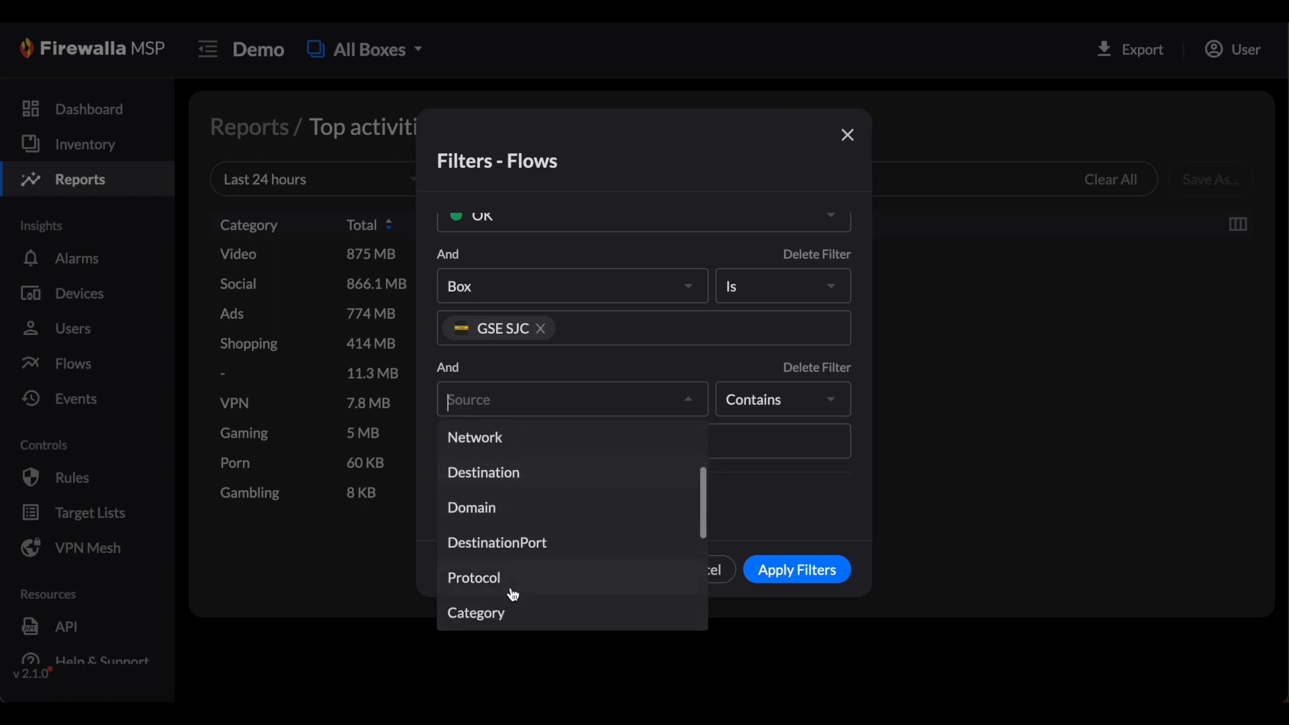
left_click(508, 613)
left_click(559, 442)
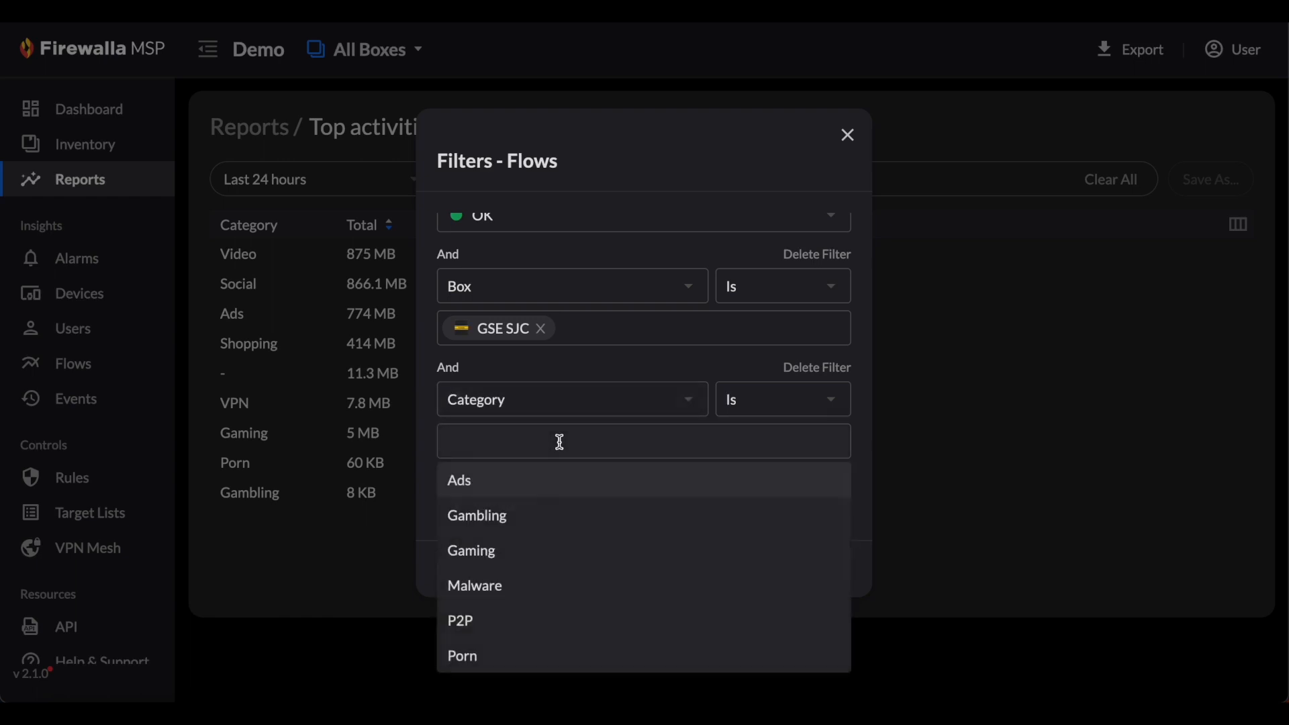
type("Social")
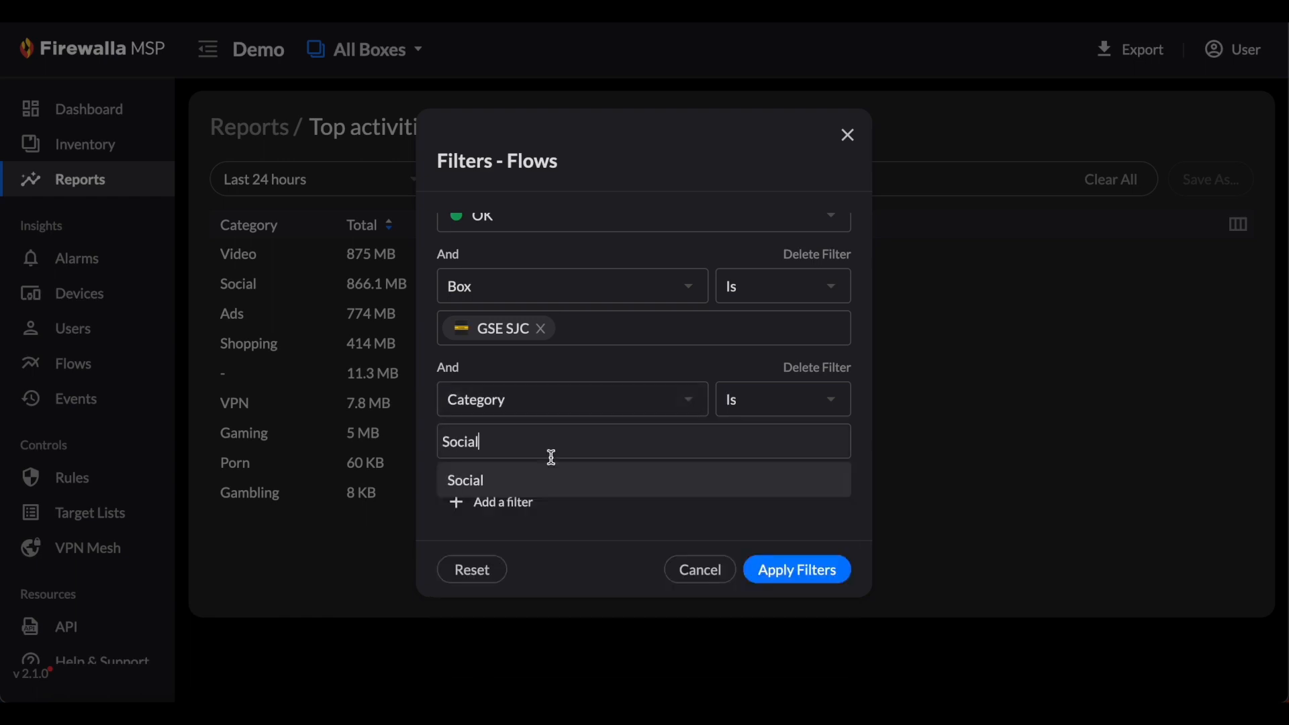
left_click(525, 484)
- Add Shopping and Video to the Category filter and apply the filters to the report
type("Sh")
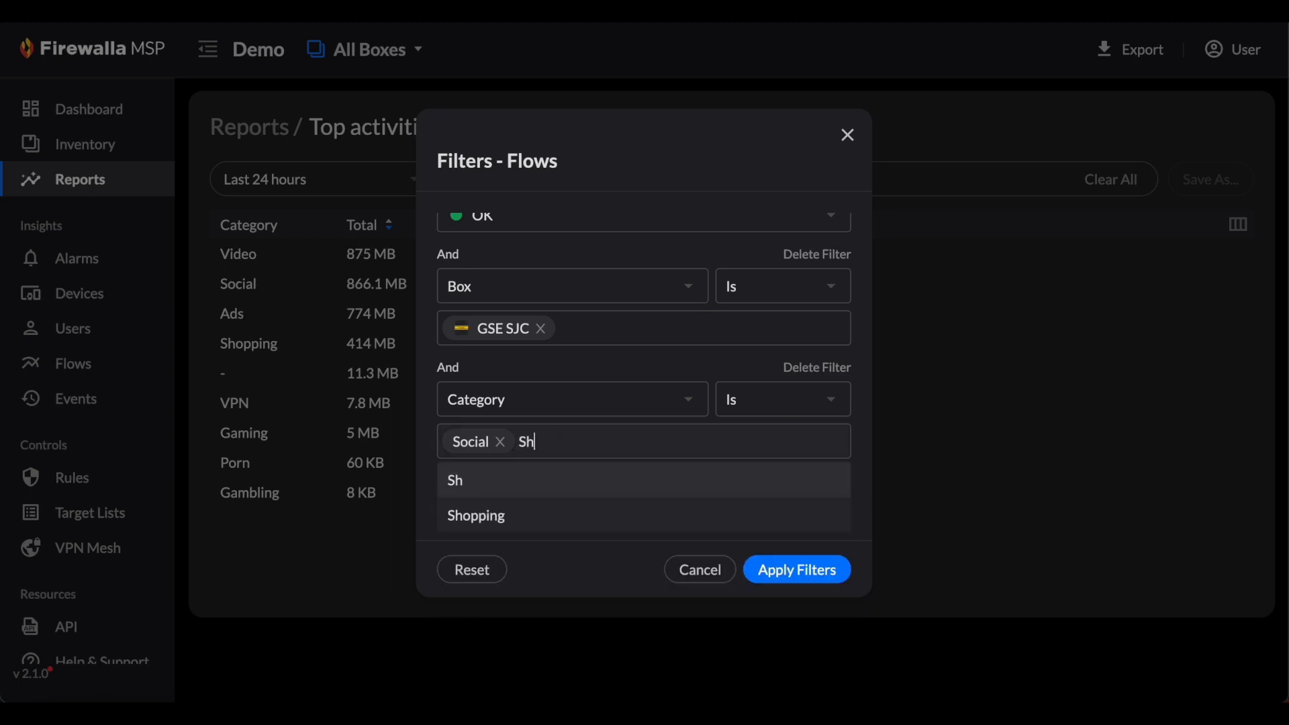
left_click(514, 523)
left_click(635, 440)
type("Vid")
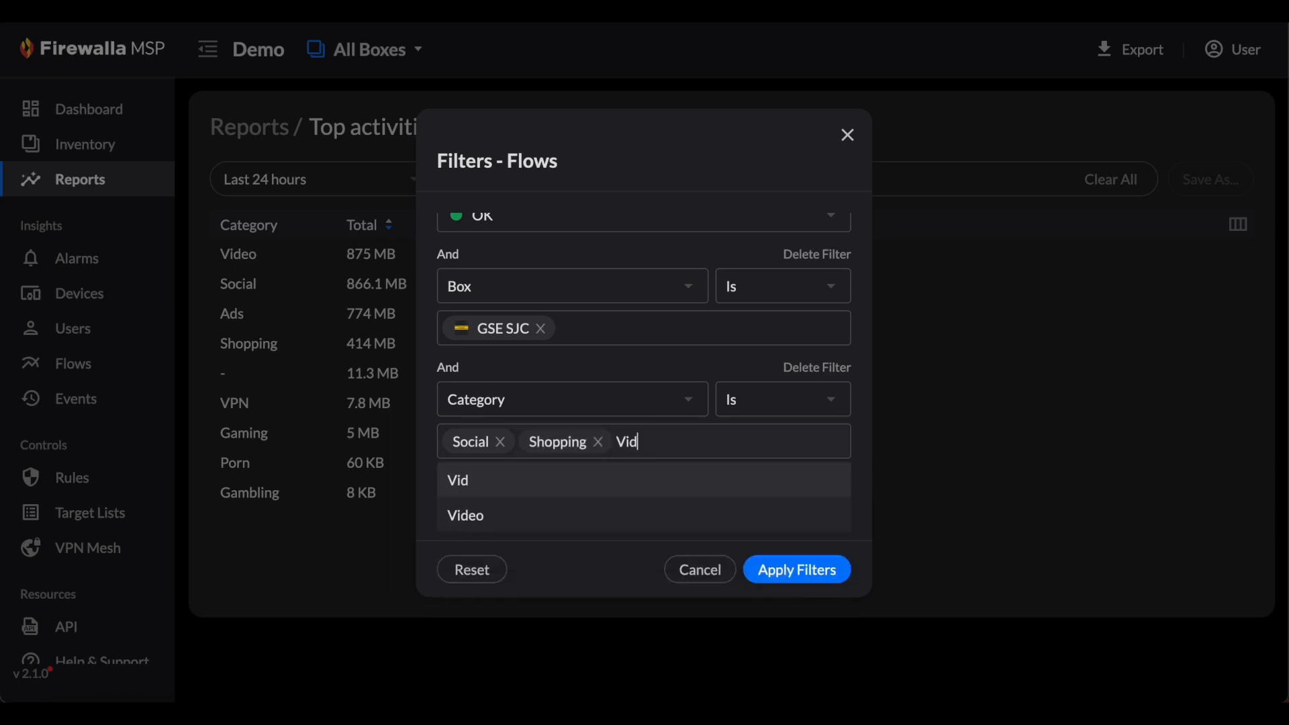
left_click(571, 529)
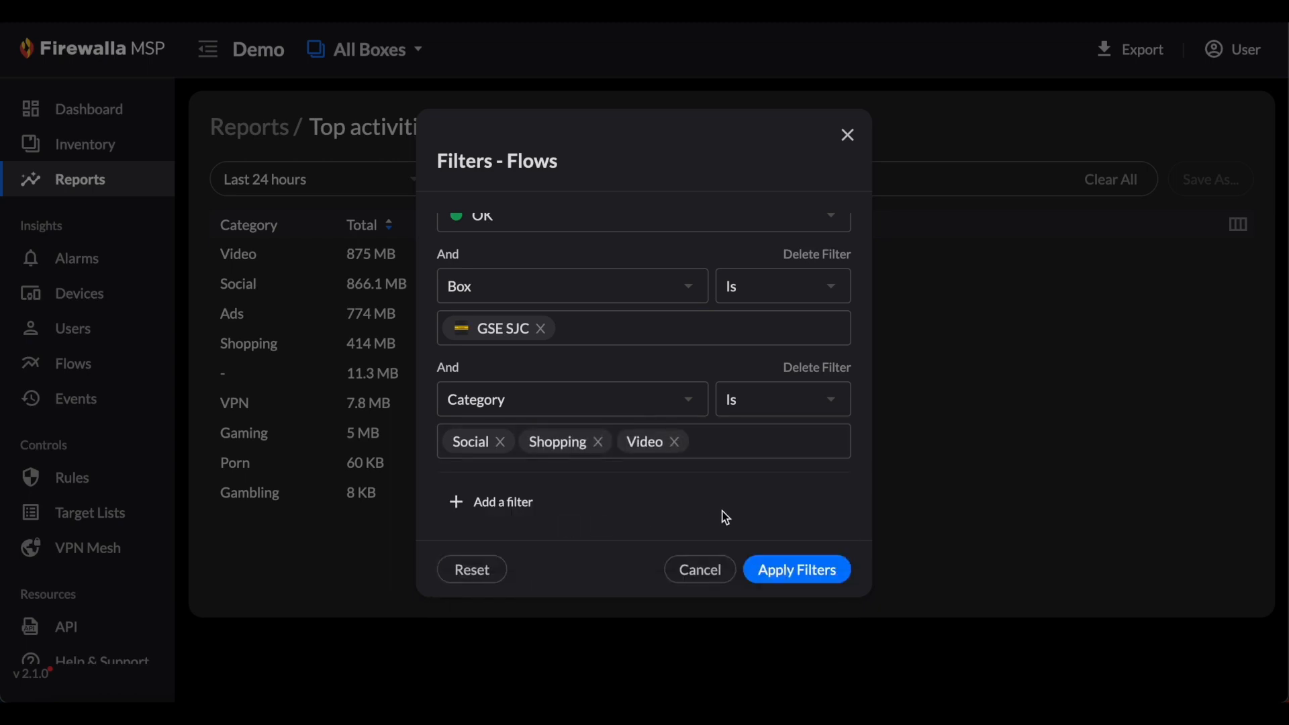
left_click(782, 574)
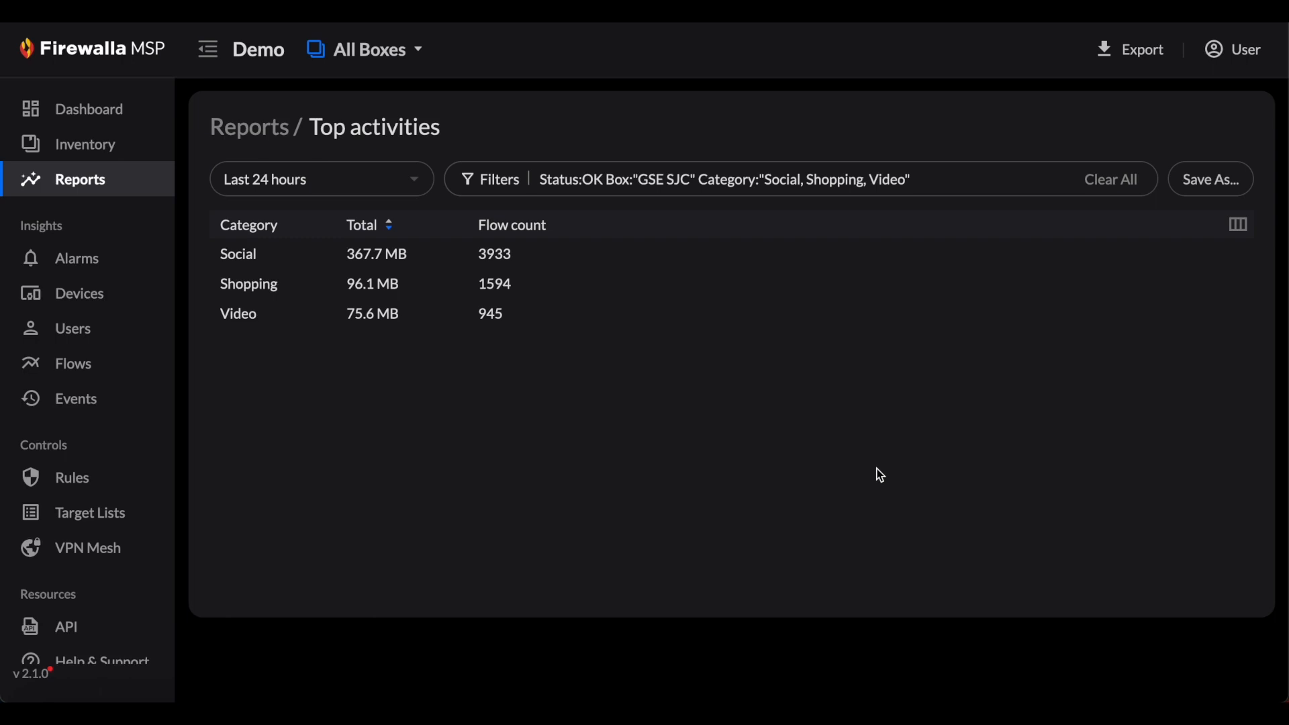
- Append the search term "facebook" to the report's filter query and run it
left_click(973, 180)
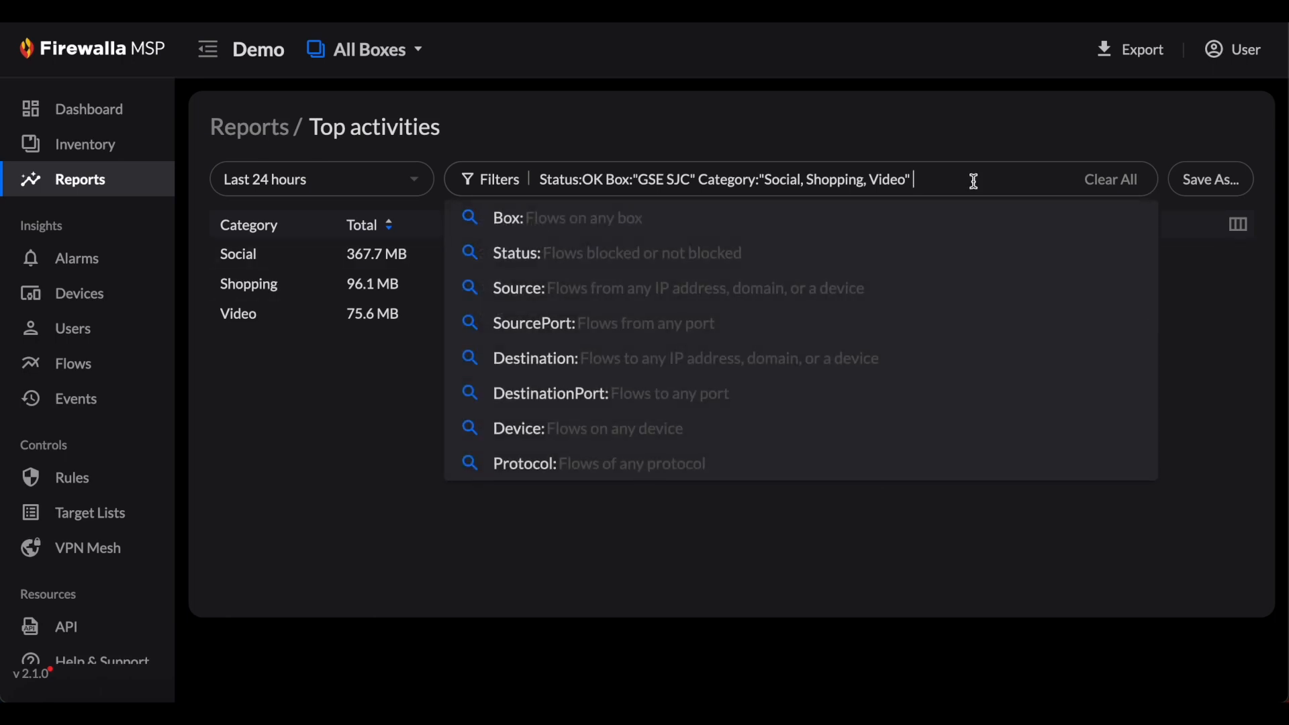
type("facebook")
key("Return")
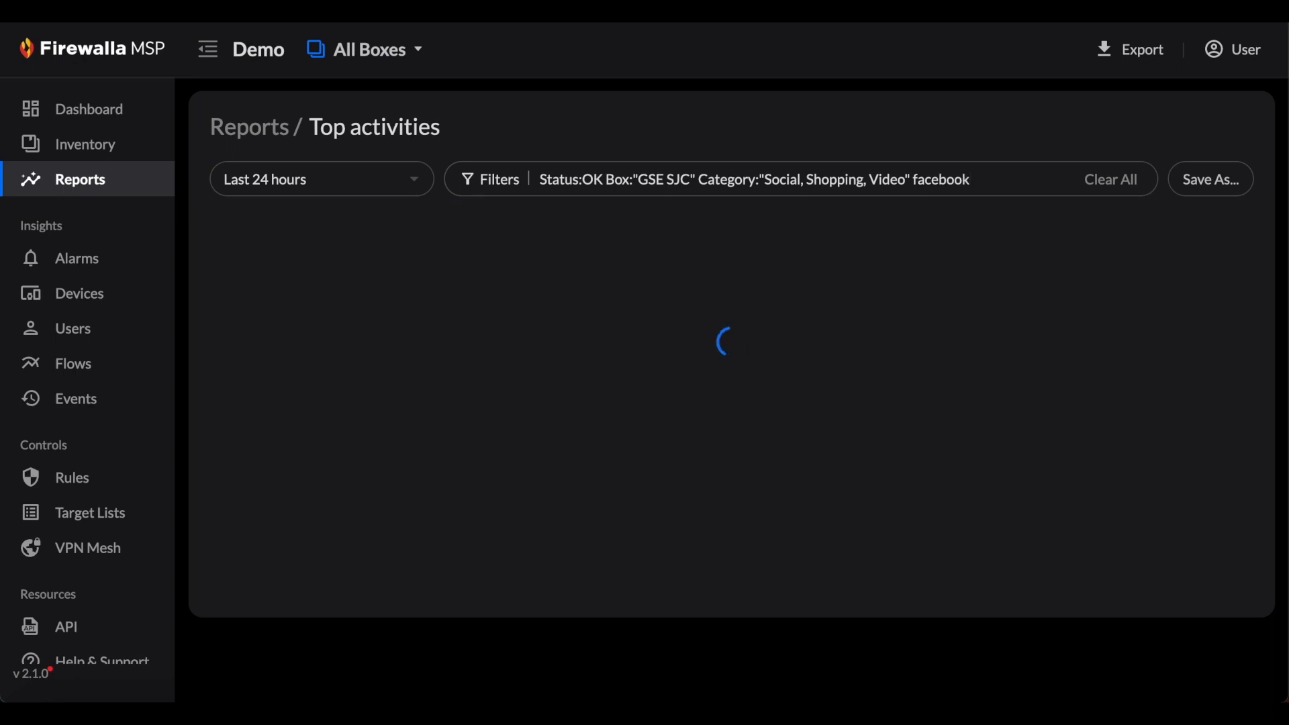
- Remove the term "facebook" from the filter query and rerun the report
double_click(973, 179)
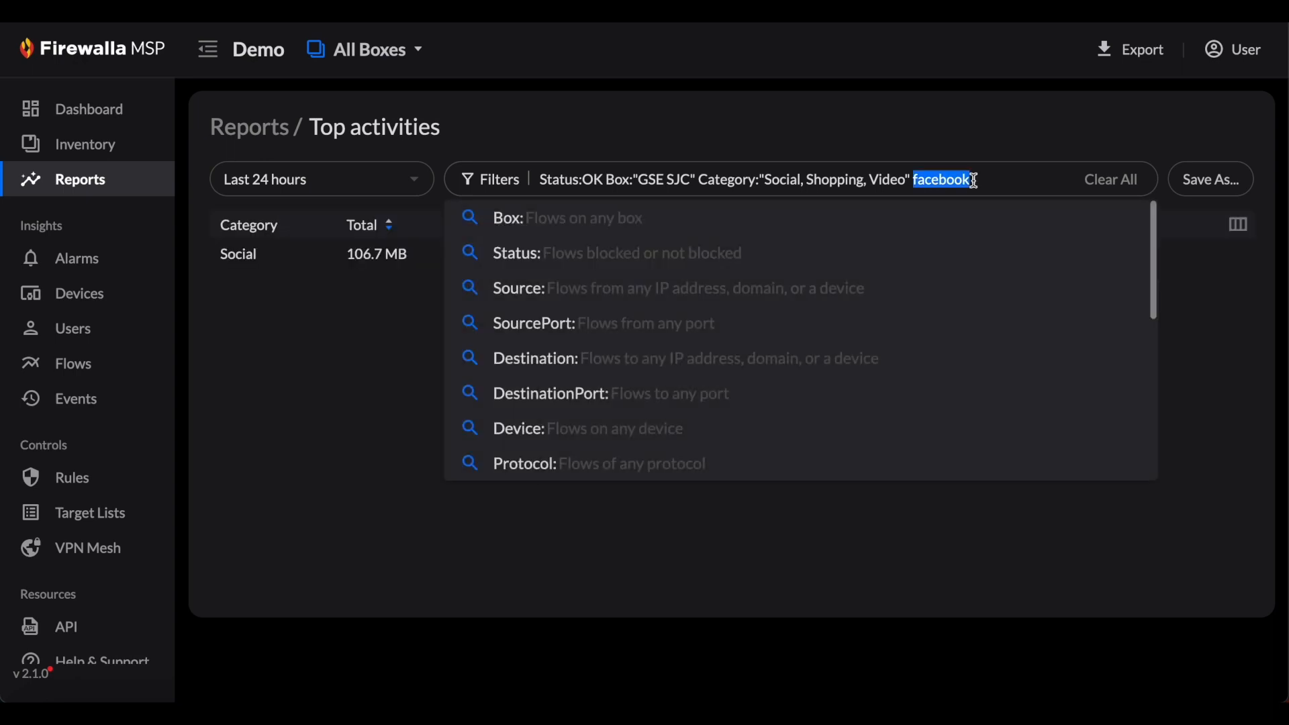
key("BackSpace")
key("Return")
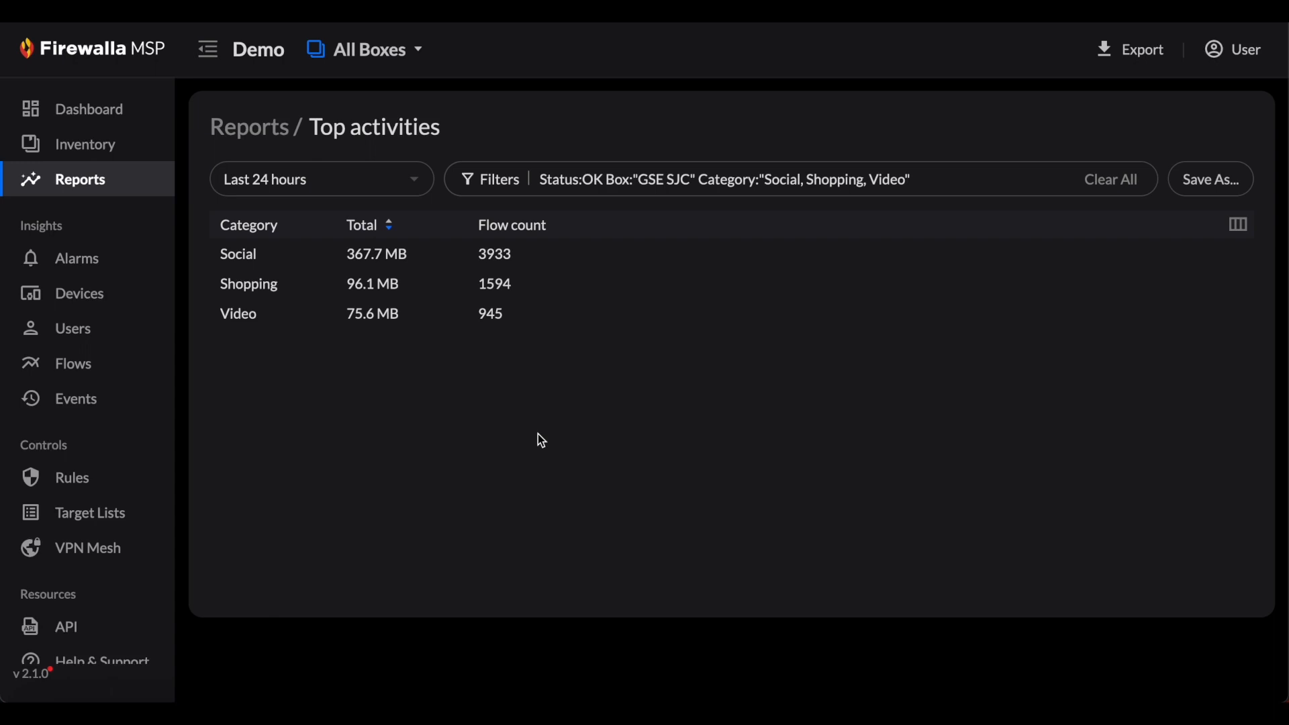
- Set a custom time range for the report: August 1, 2023, from 8:00 PM to 9:00 PM
left_click(411, 183)
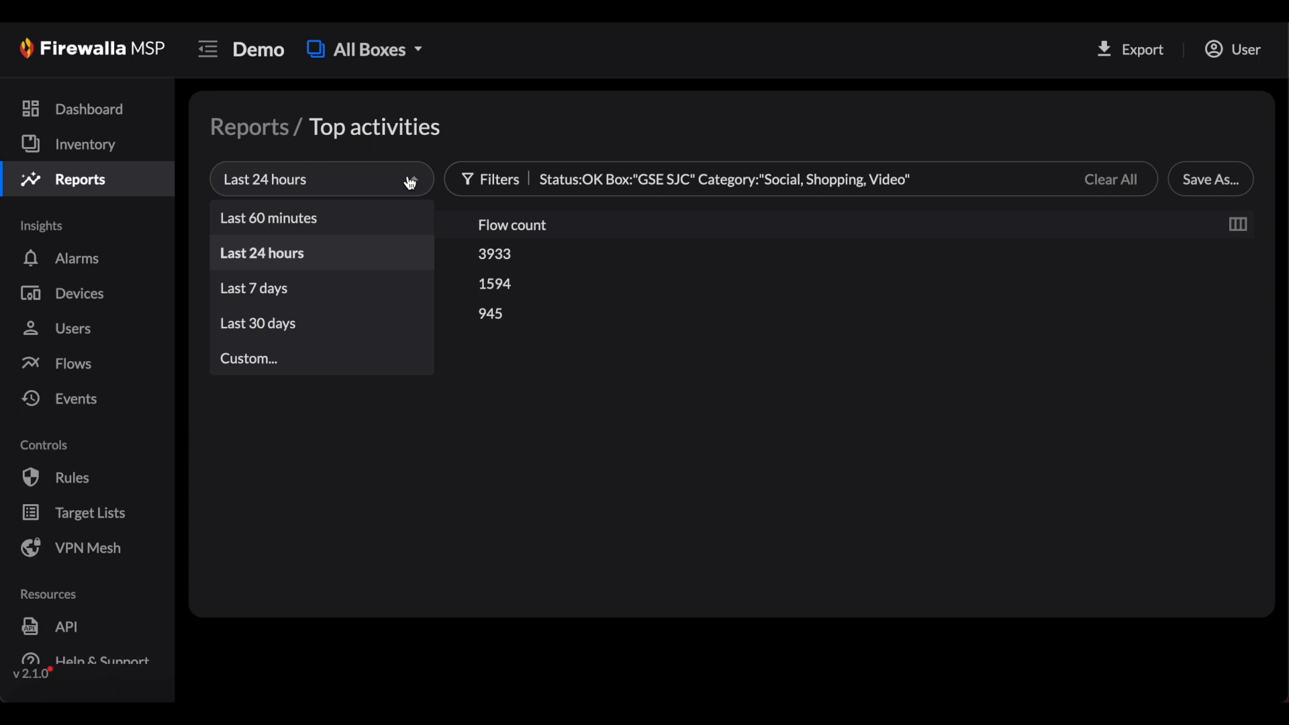
left_click(345, 361)
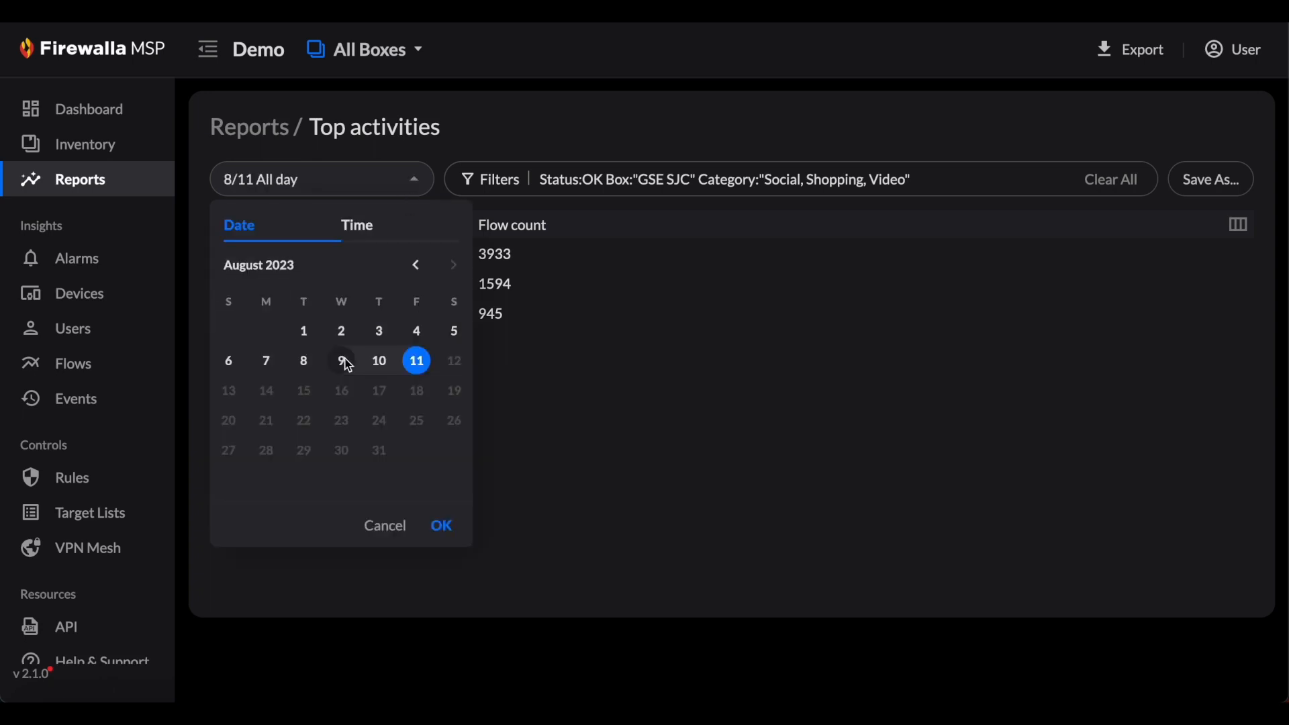
left_click(306, 332)
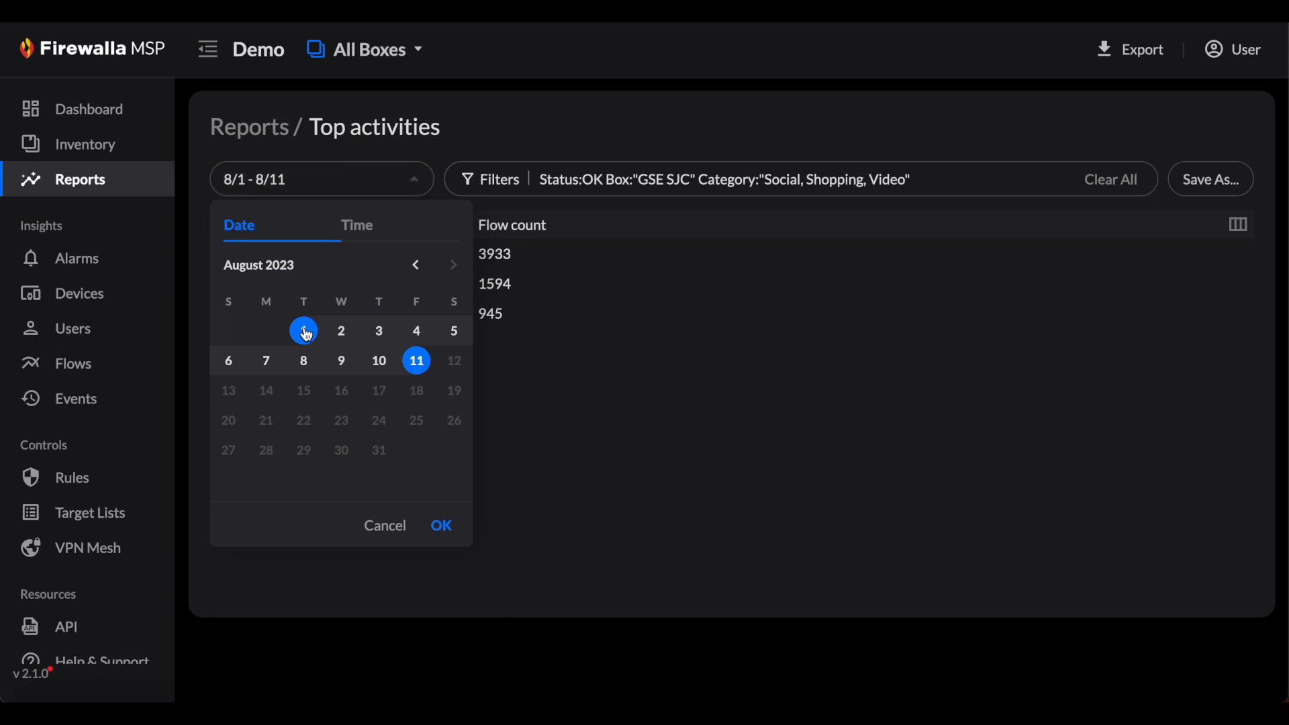
left_click(306, 333)
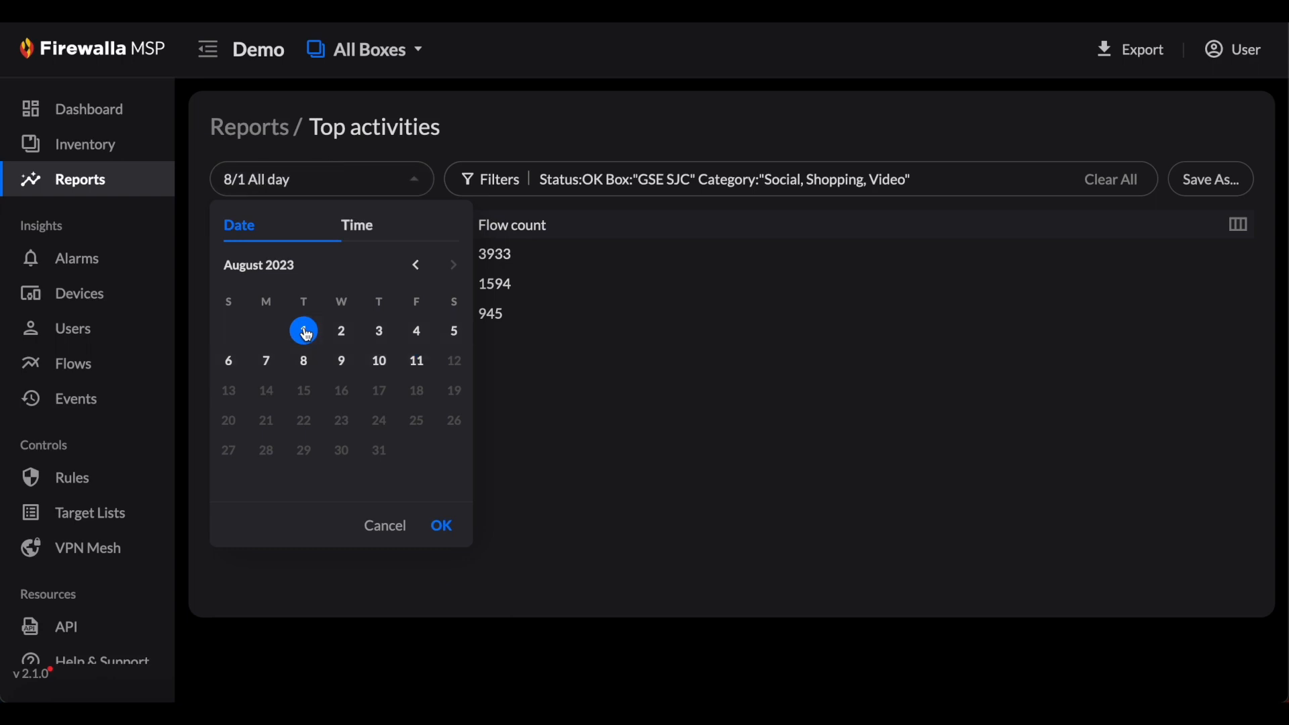
left_click(377, 231)
left_click(308, 400)
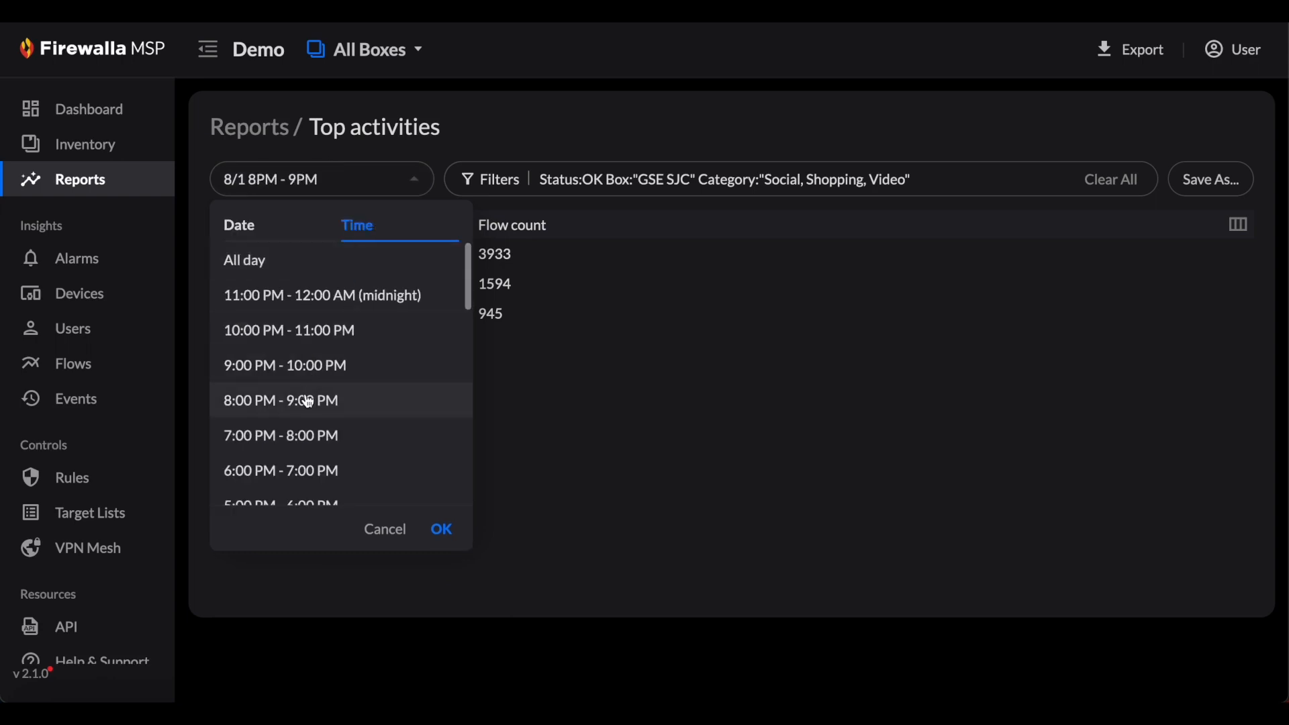
left_click(441, 531)
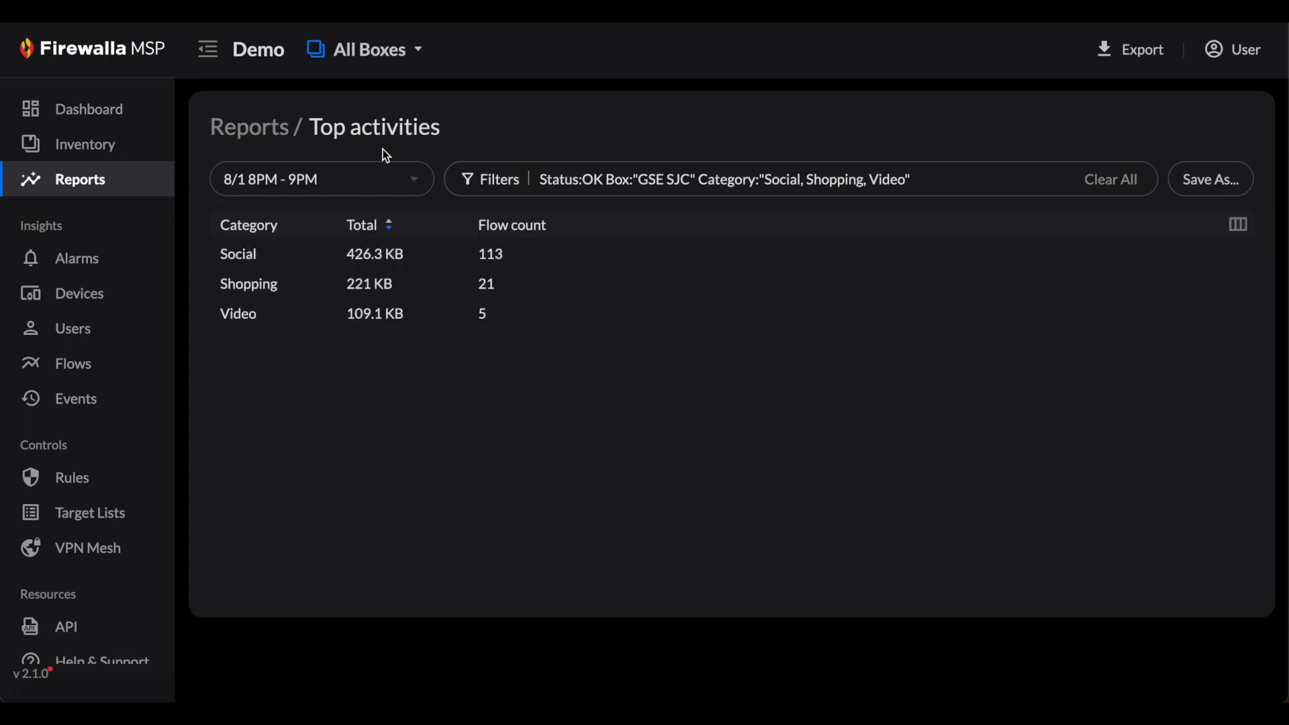
- Set the report's time range to the last 7 days
left_click(383, 180)
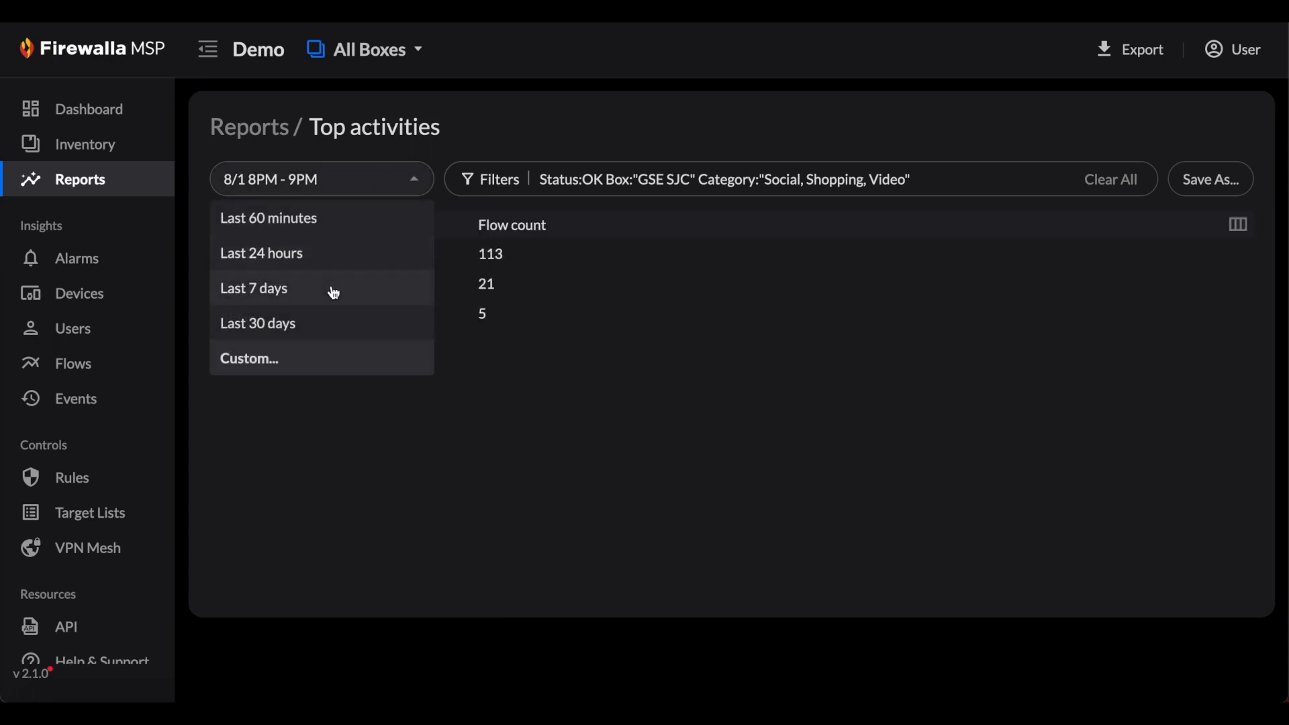
left_click(334, 294)
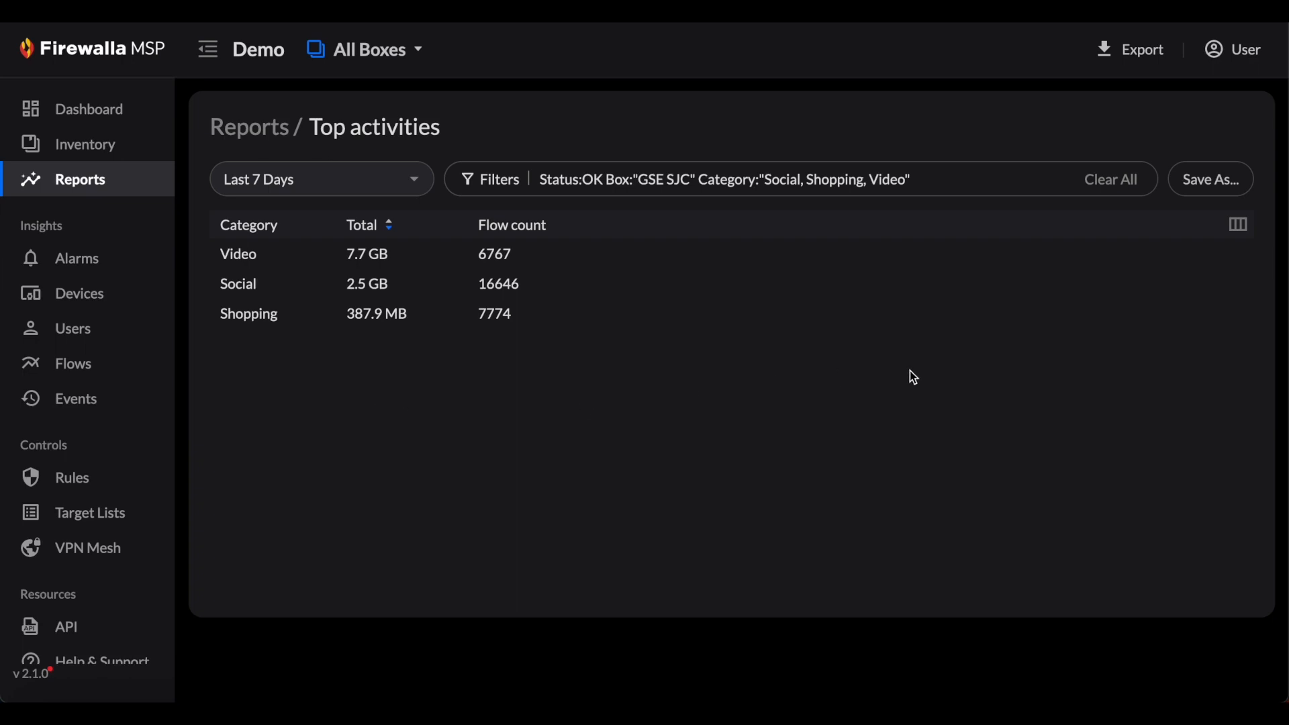
- Add the Device column to the report table and sort the rows by flow count in descending order
left_click(1240, 228)
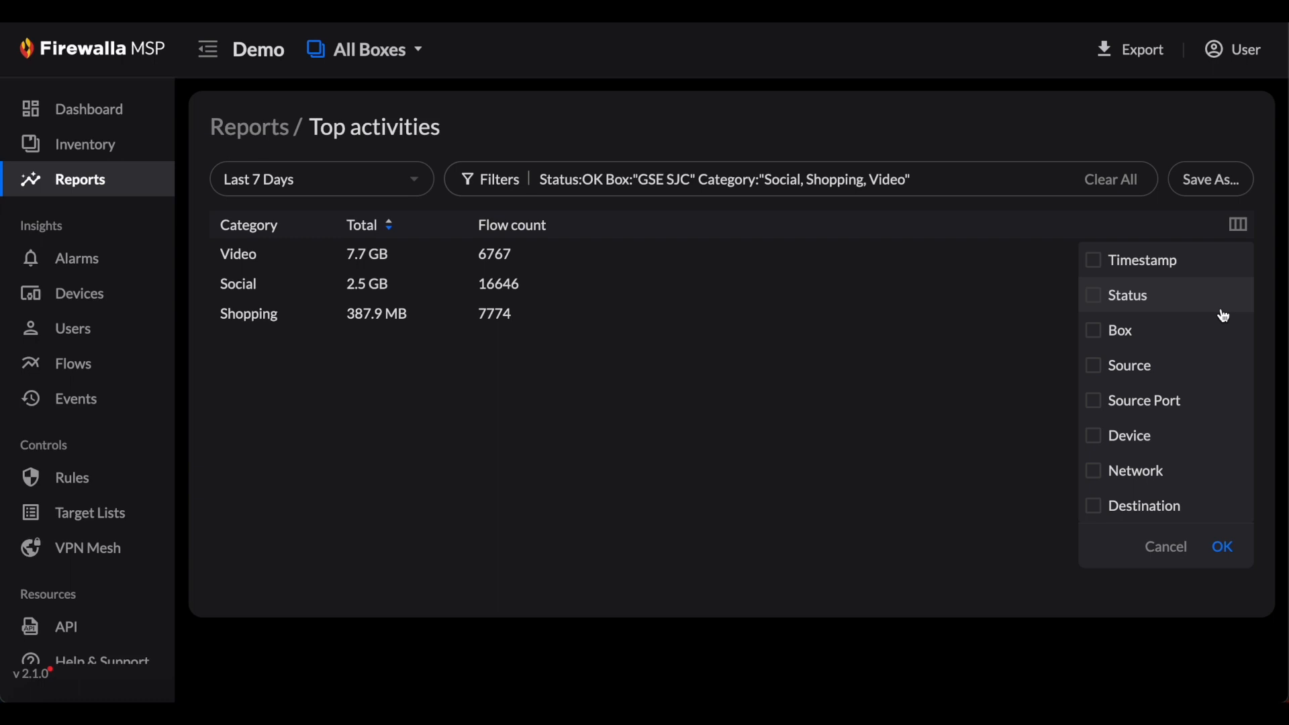
left_click(1096, 439)
scroll(1104, 444, "down", 1)
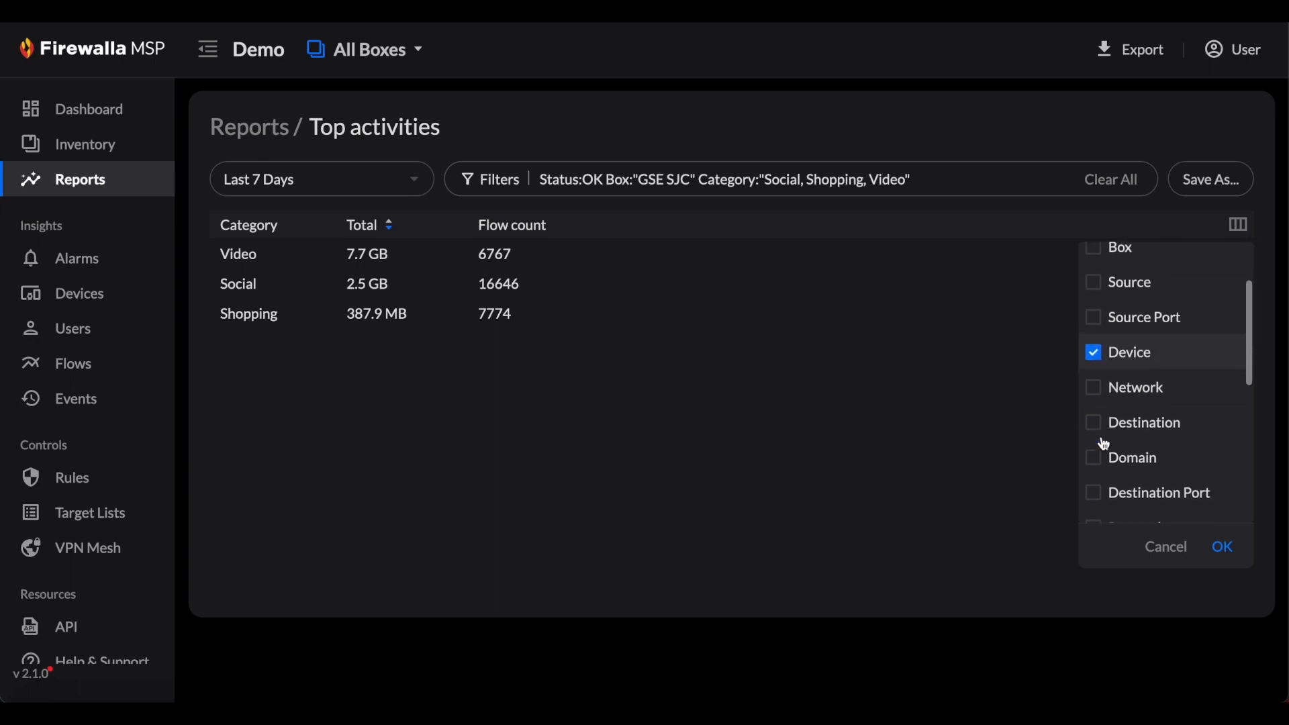
scroll(1104, 444, "down", 2)
scroll(1102, 447, "down", 3)
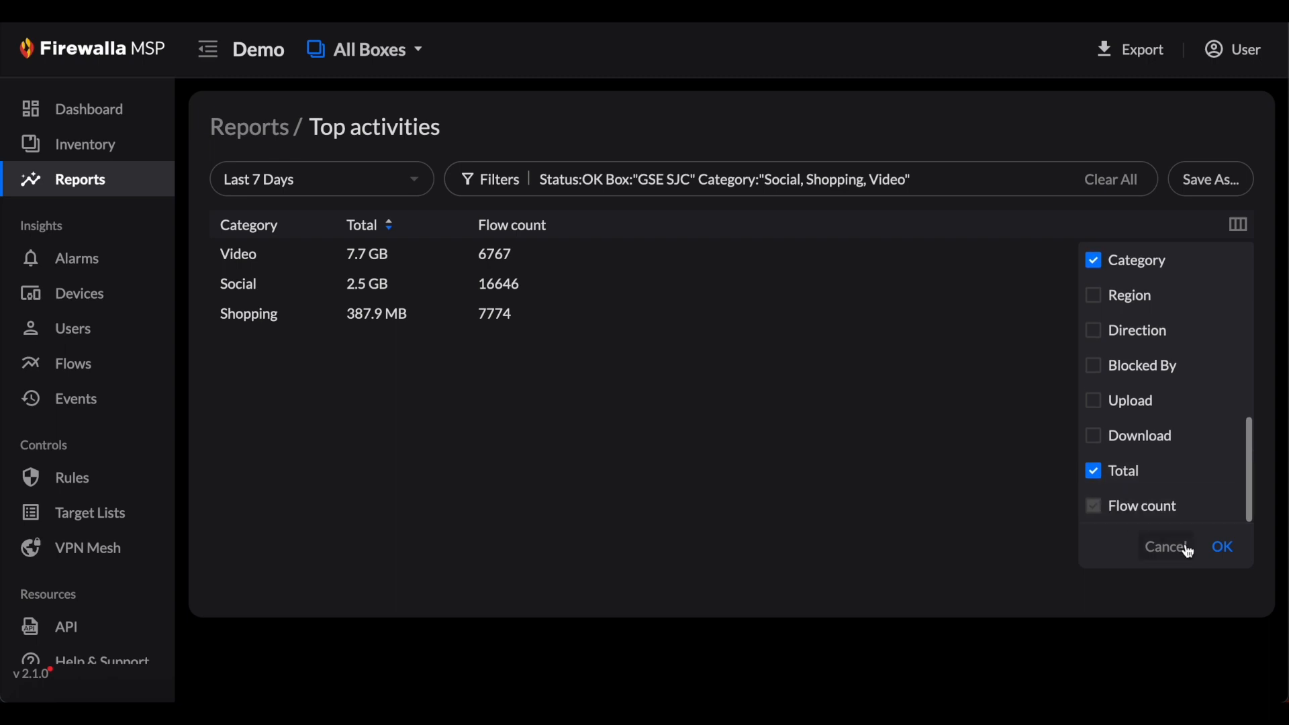
left_click(1220, 546)
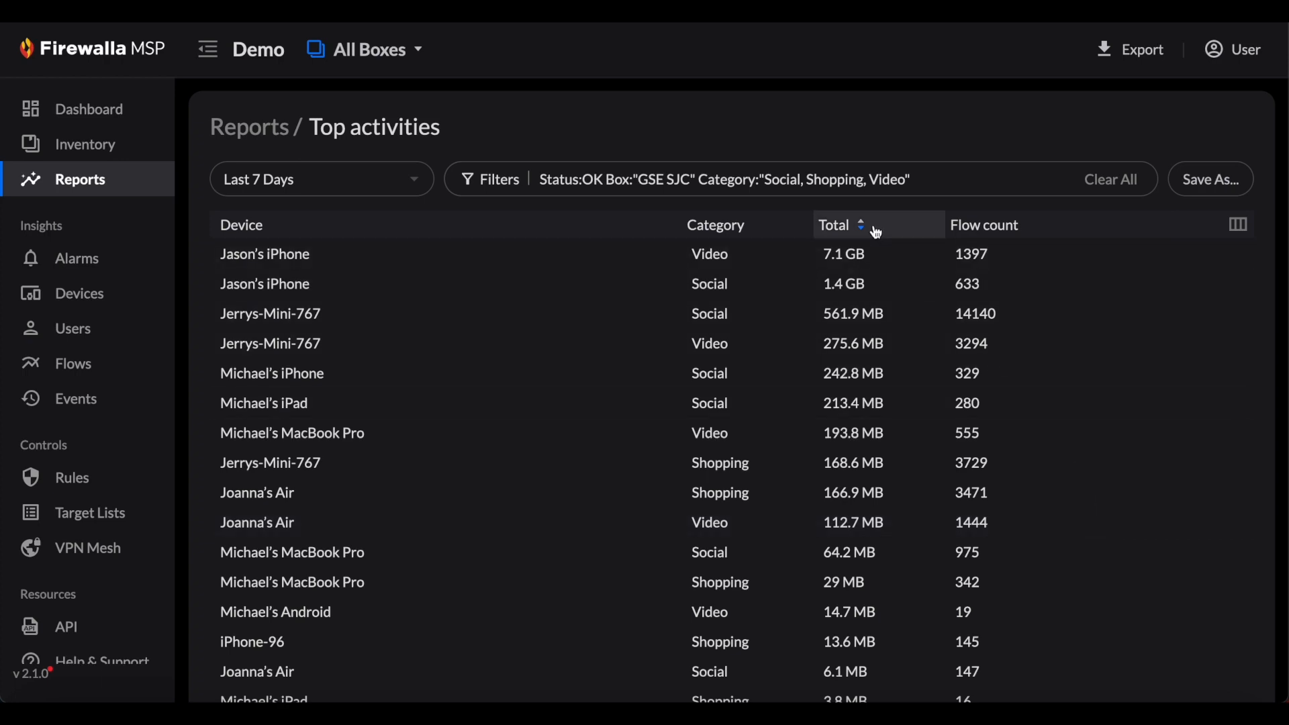
left_click(1004, 226)
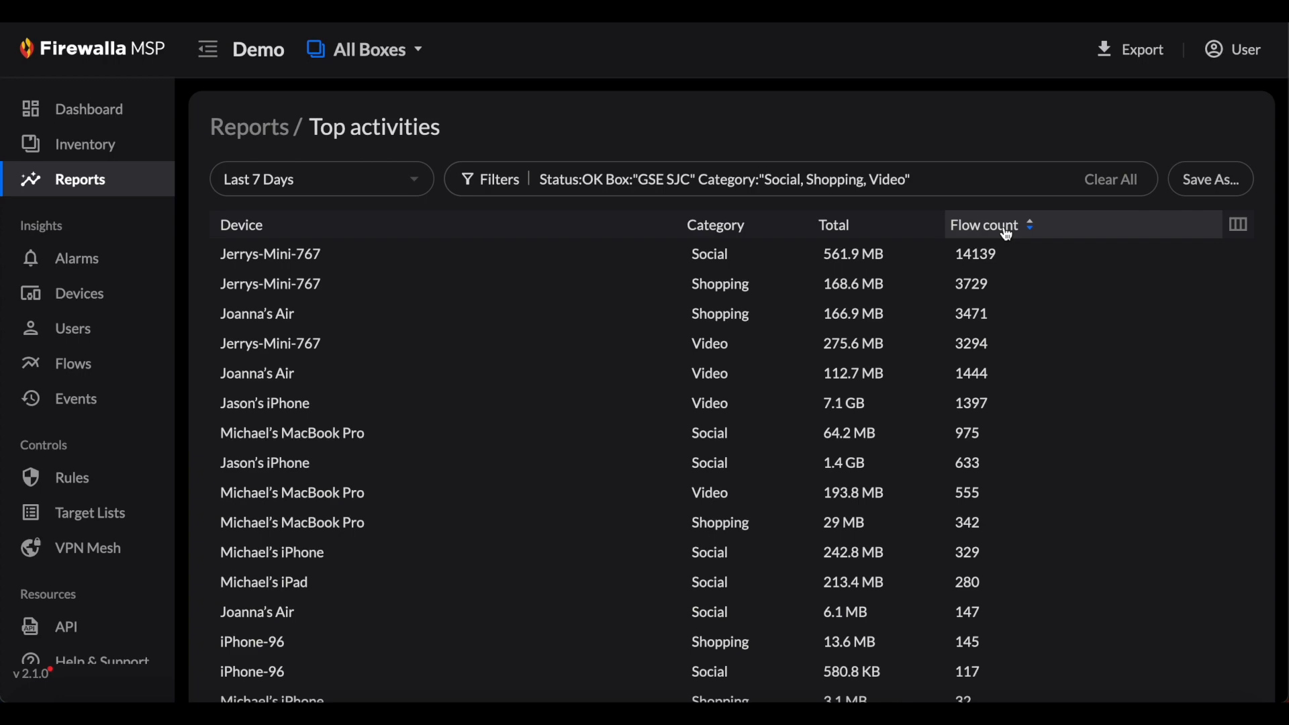
- Save the customised report as a new report named "Gold SE Top Activities" and return to the reports list
left_click(1203, 192)
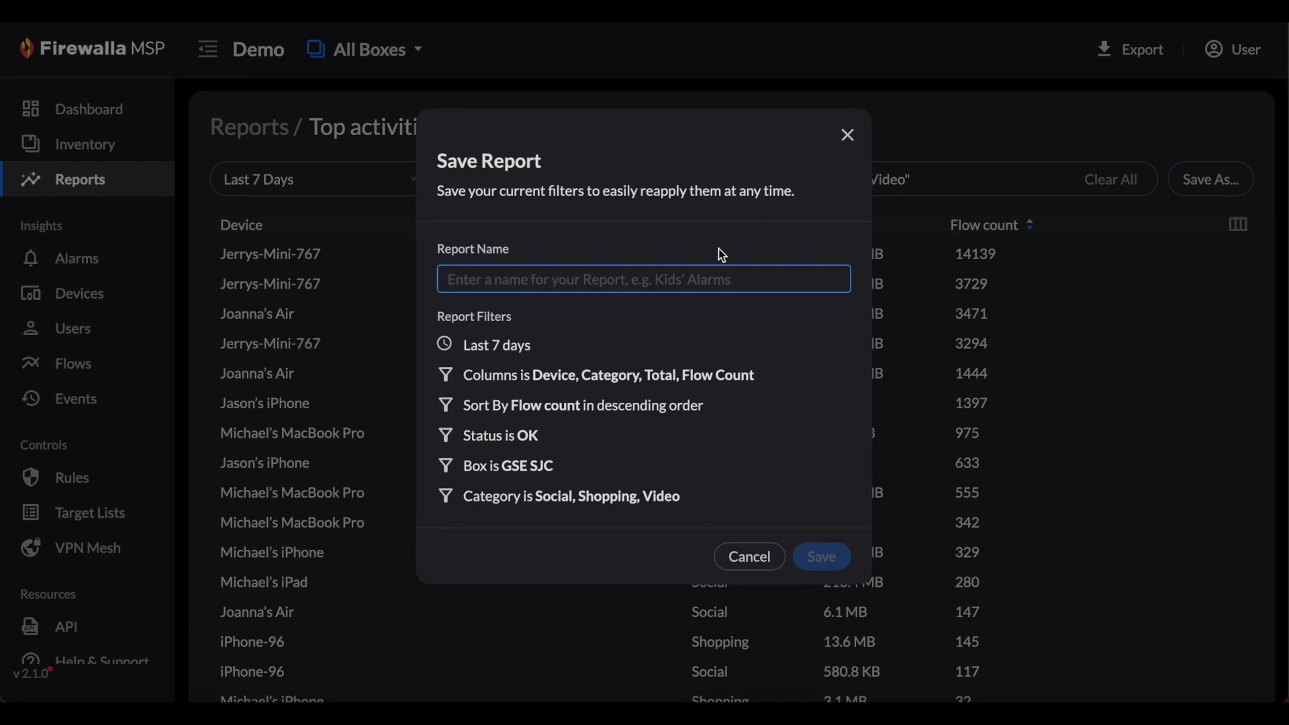
type("Gold ")
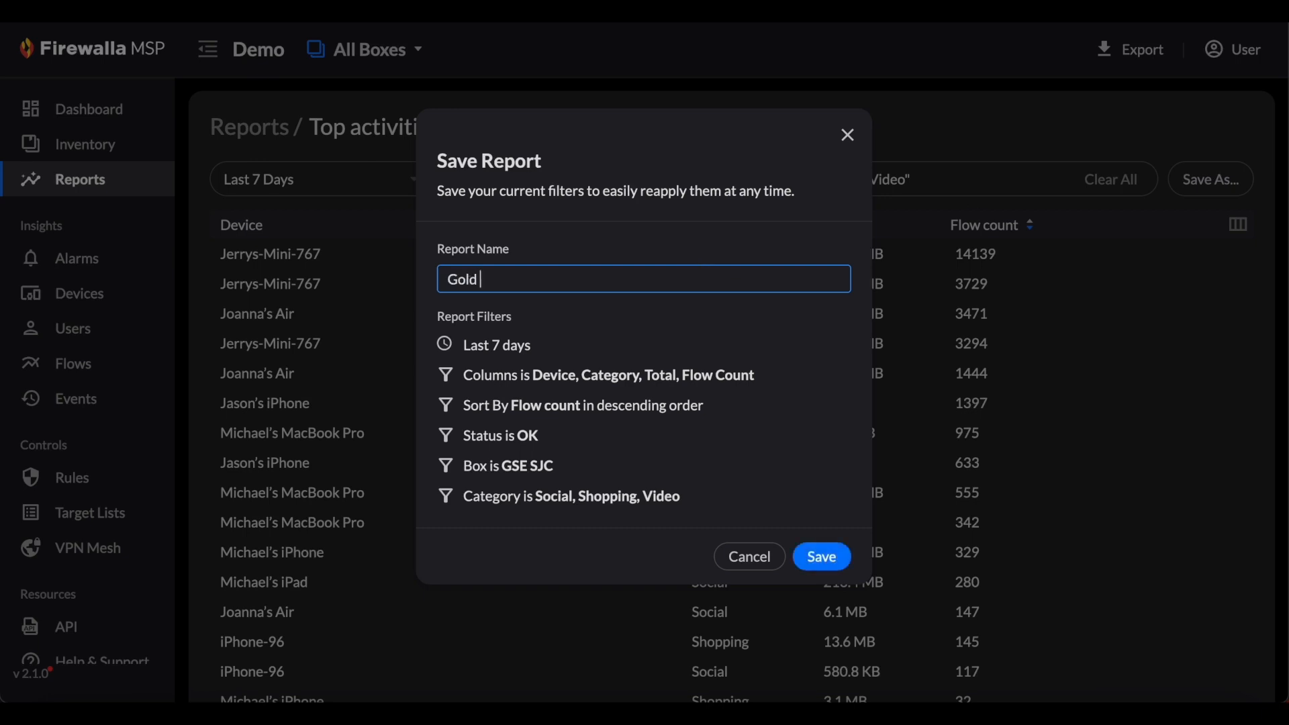
type("SE Top Activities")
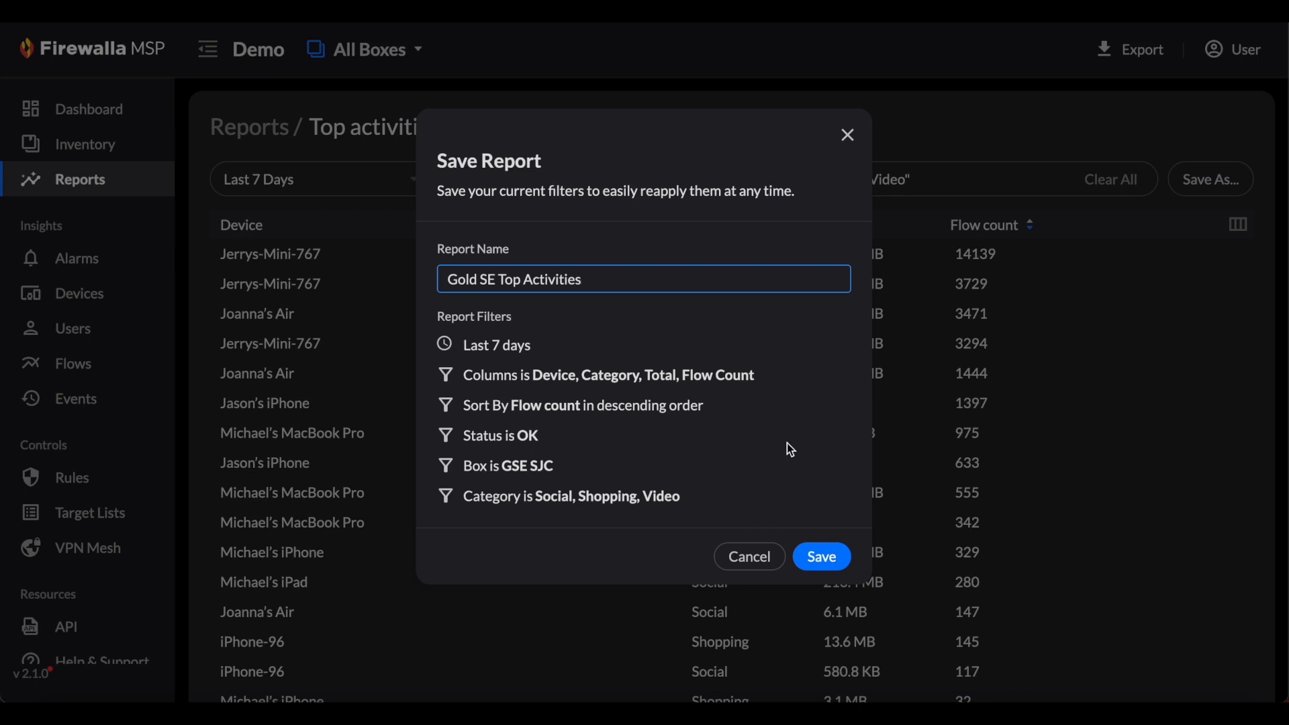
left_click(818, 556)
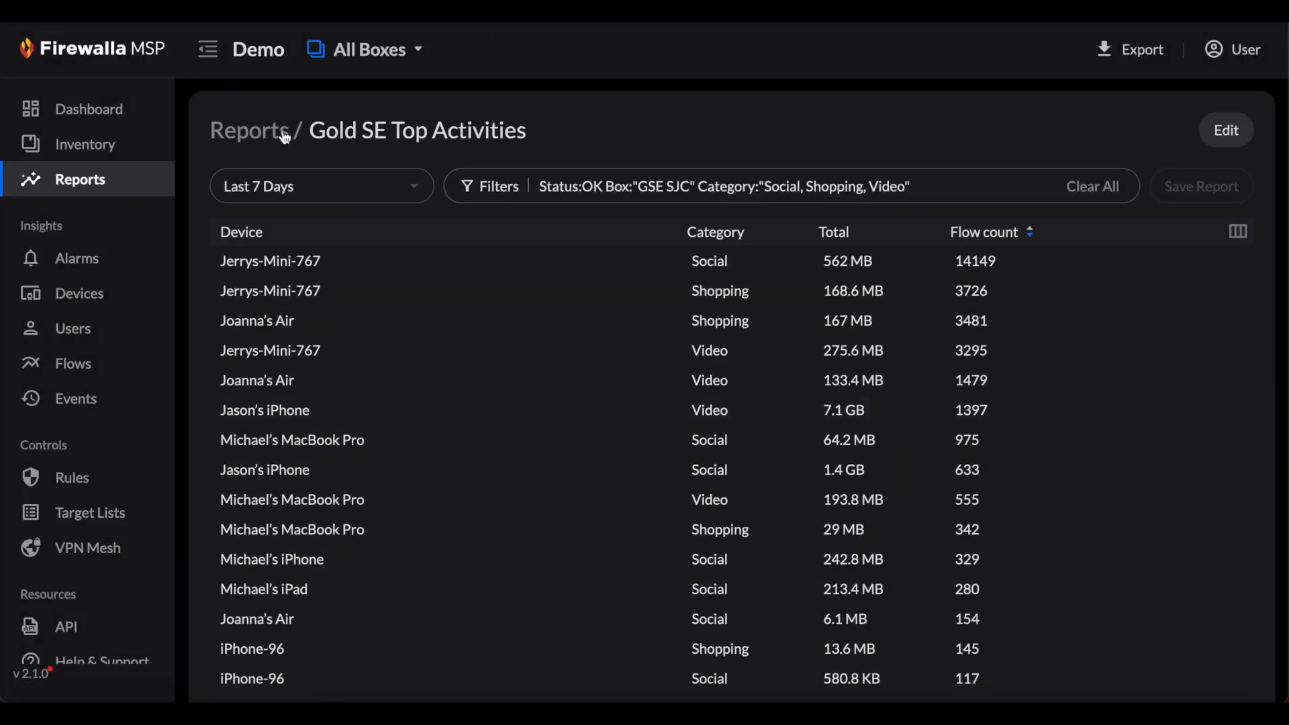
left_click(274, 131)
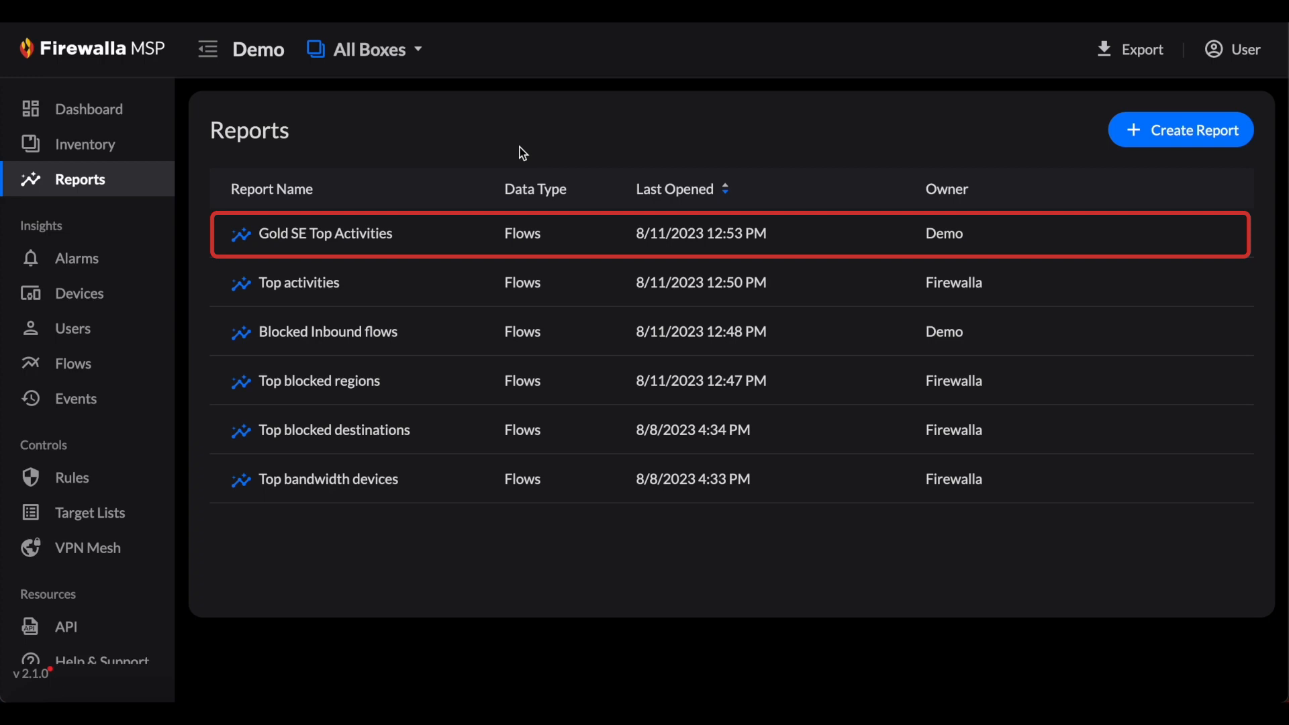
- Create a new report named "Demo Report" with the Flows data type
left_click(1149, 139)
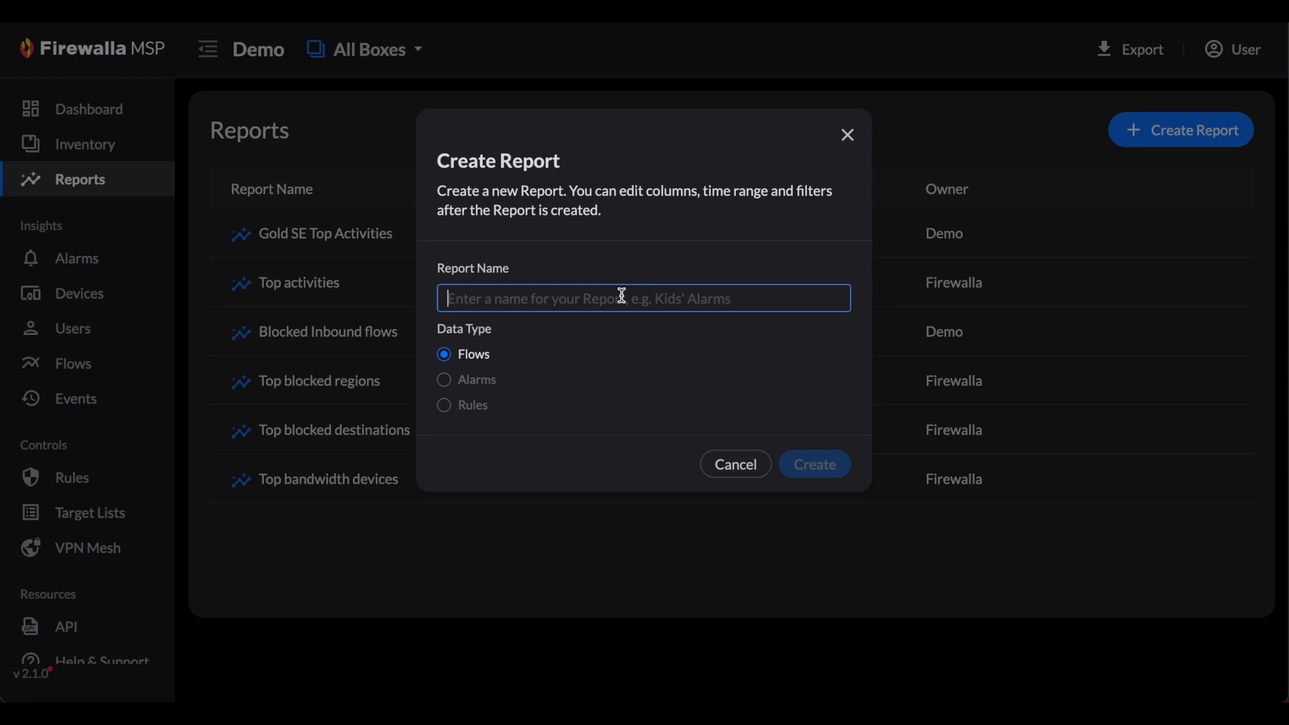
type("Demo Report")
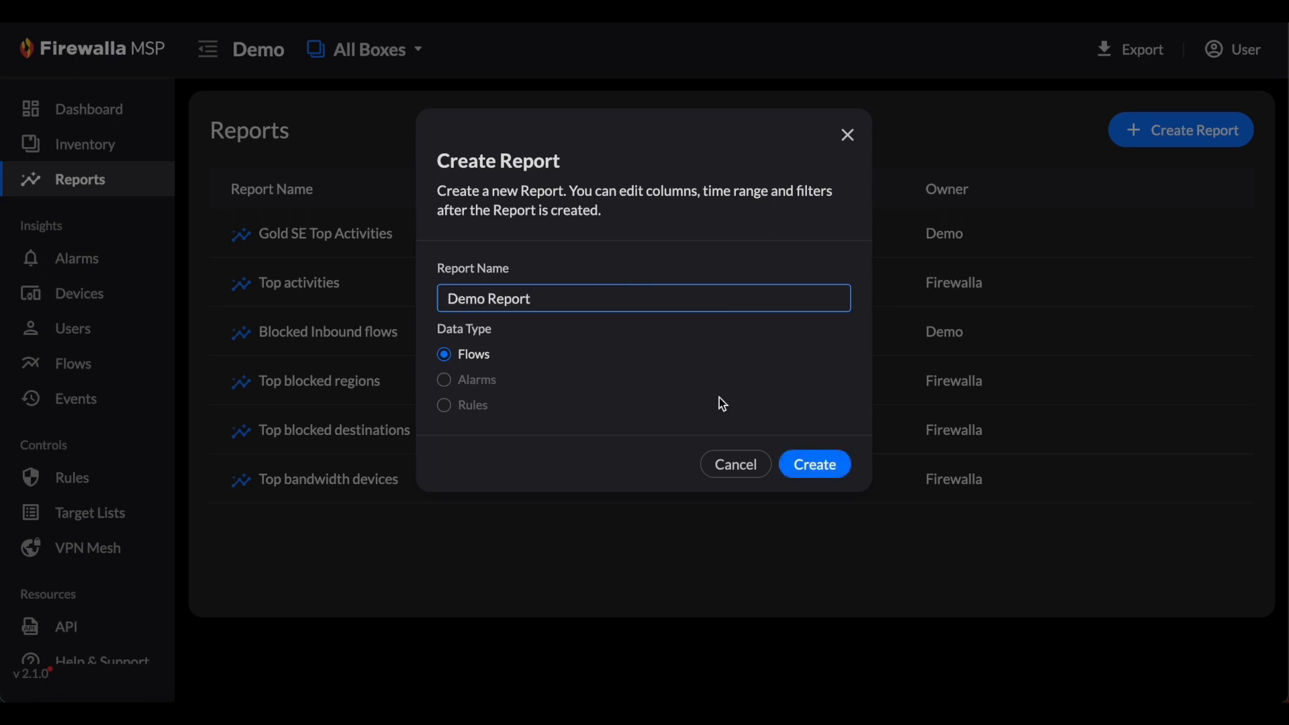
left_click(828, 465)
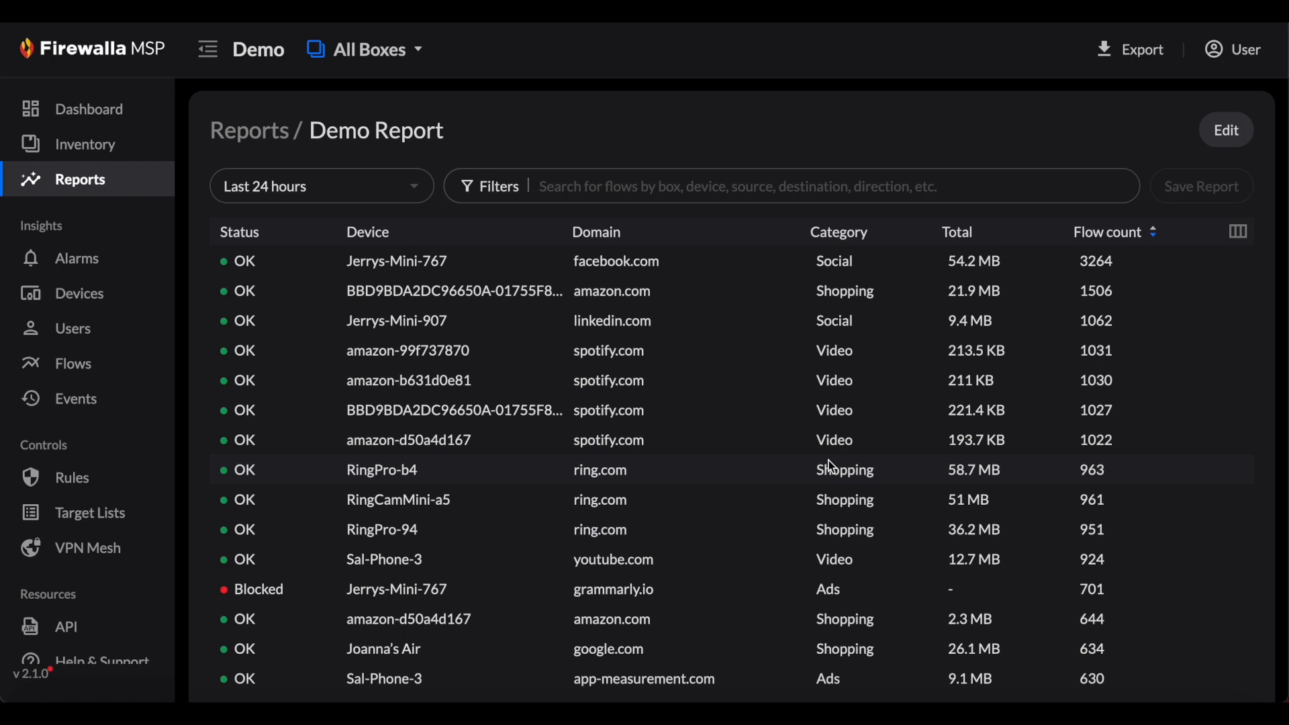
- Filter Demo Report to flows whose status is Blocked and save the change to the existing report
left_click(503, 187)
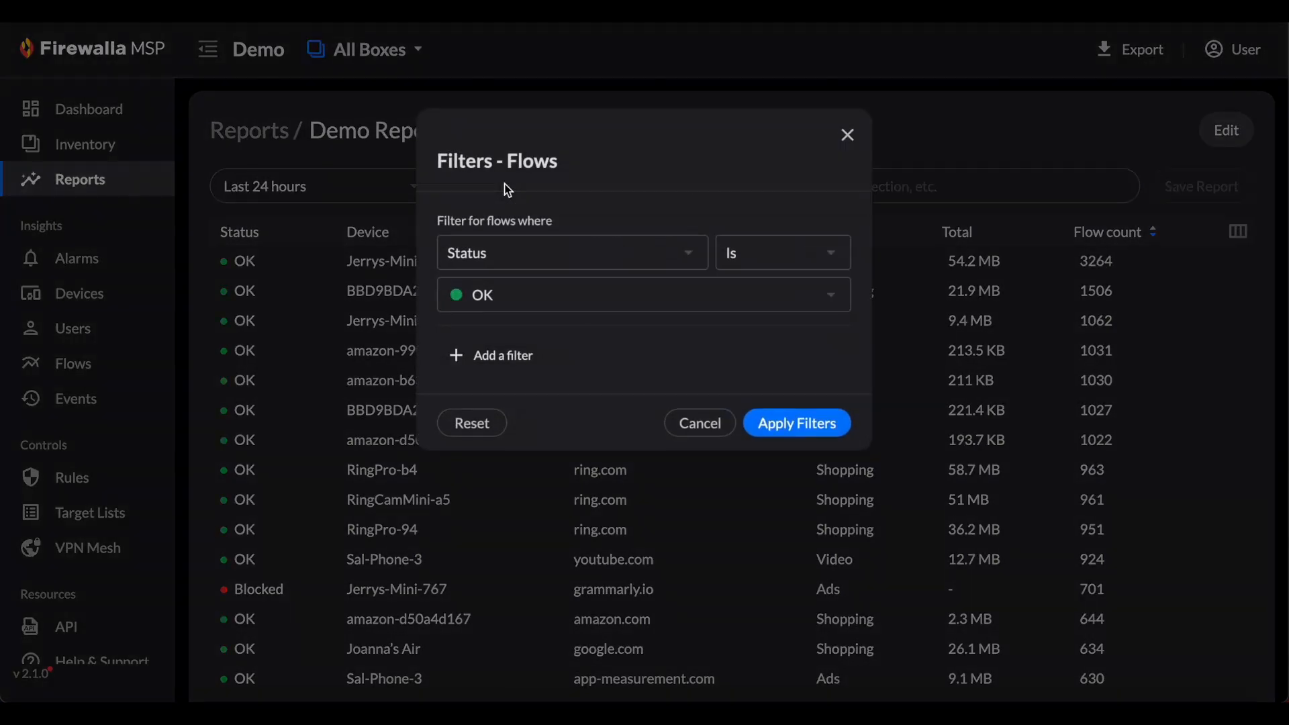
left_click(528, 287)
left_click(519, 368)
left_click(779, 425)
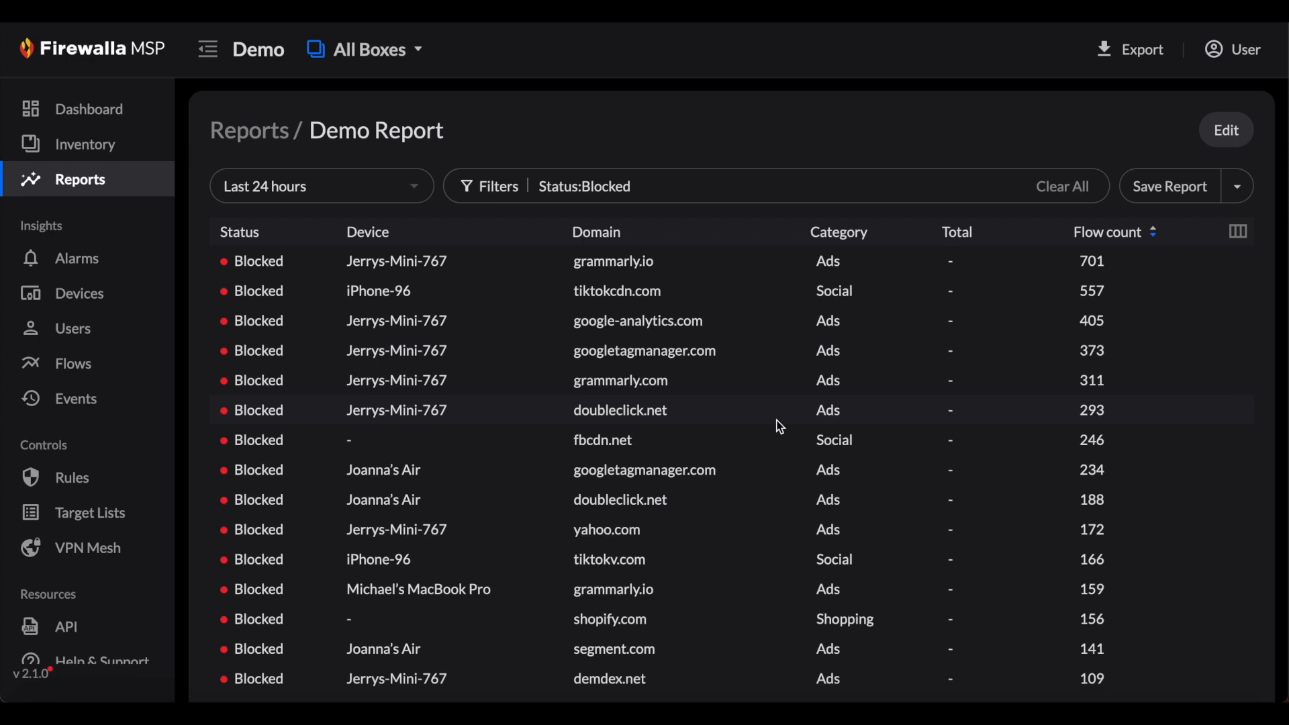
left_click(1237, 193)
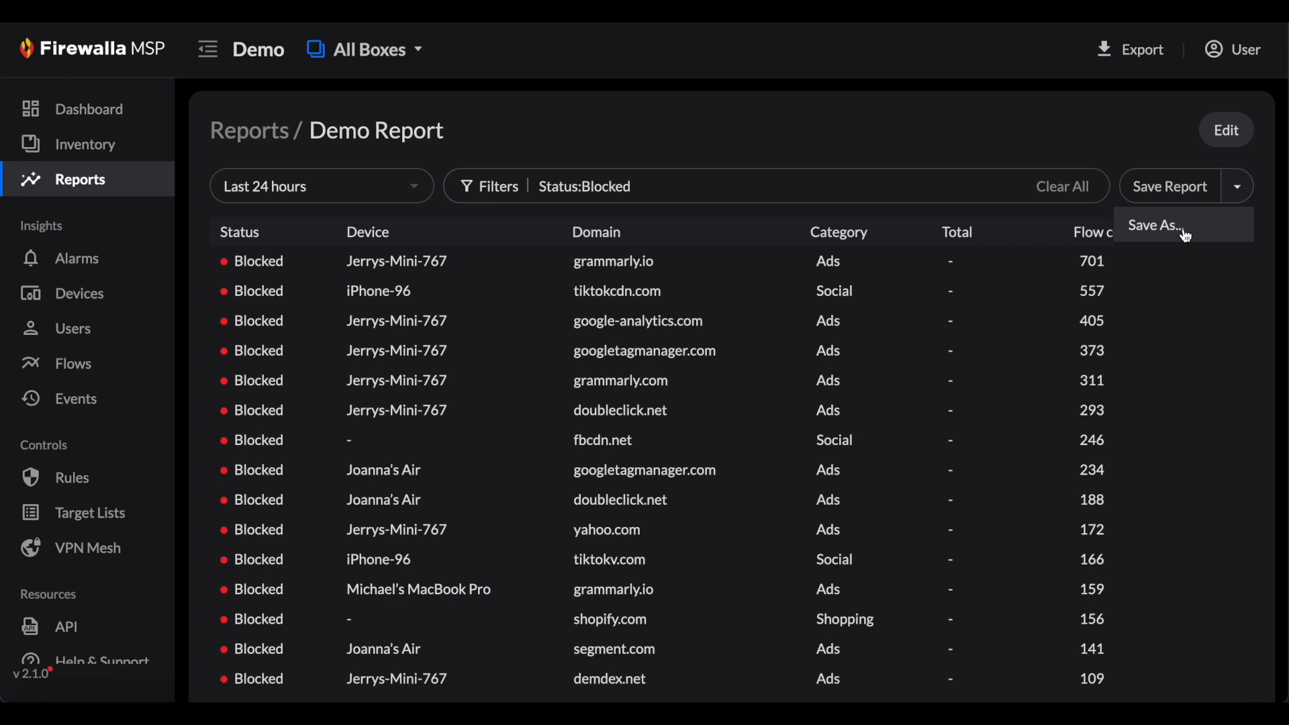
left_click(1173, 188)
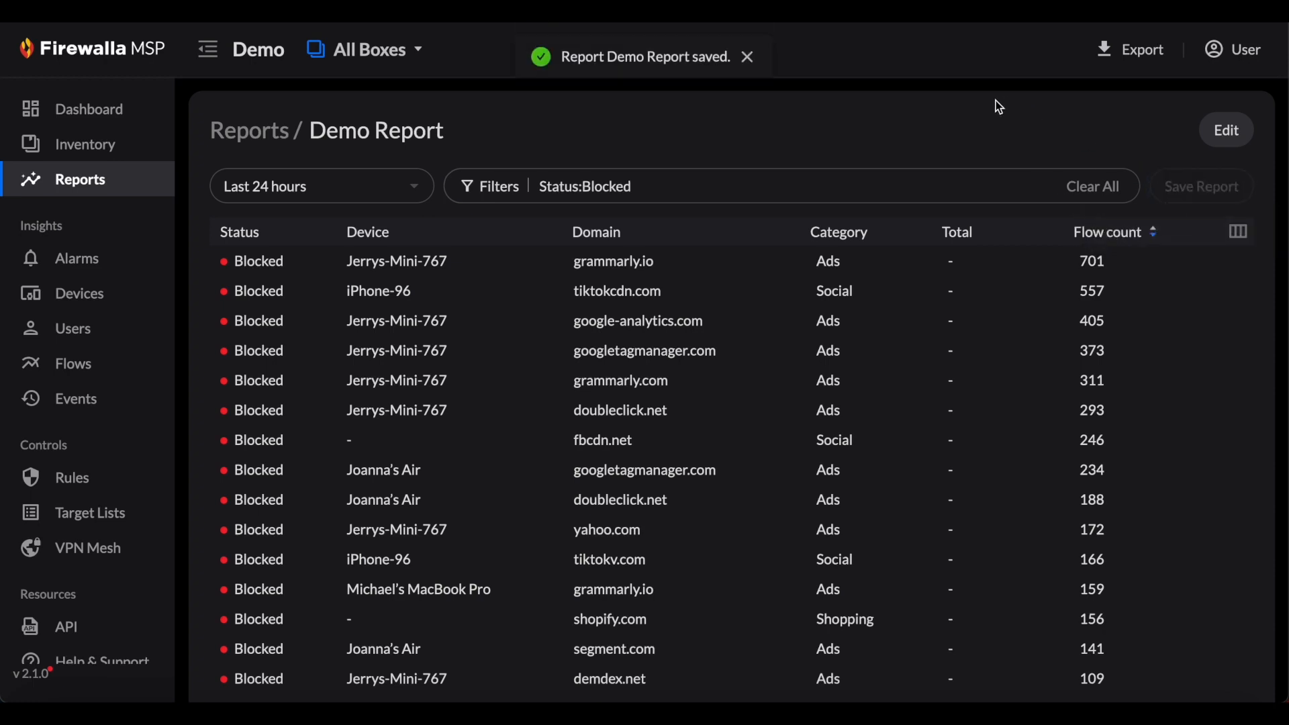
- Rename Demo Report as "Test Report" and save the new name
left_click(1236, 141)
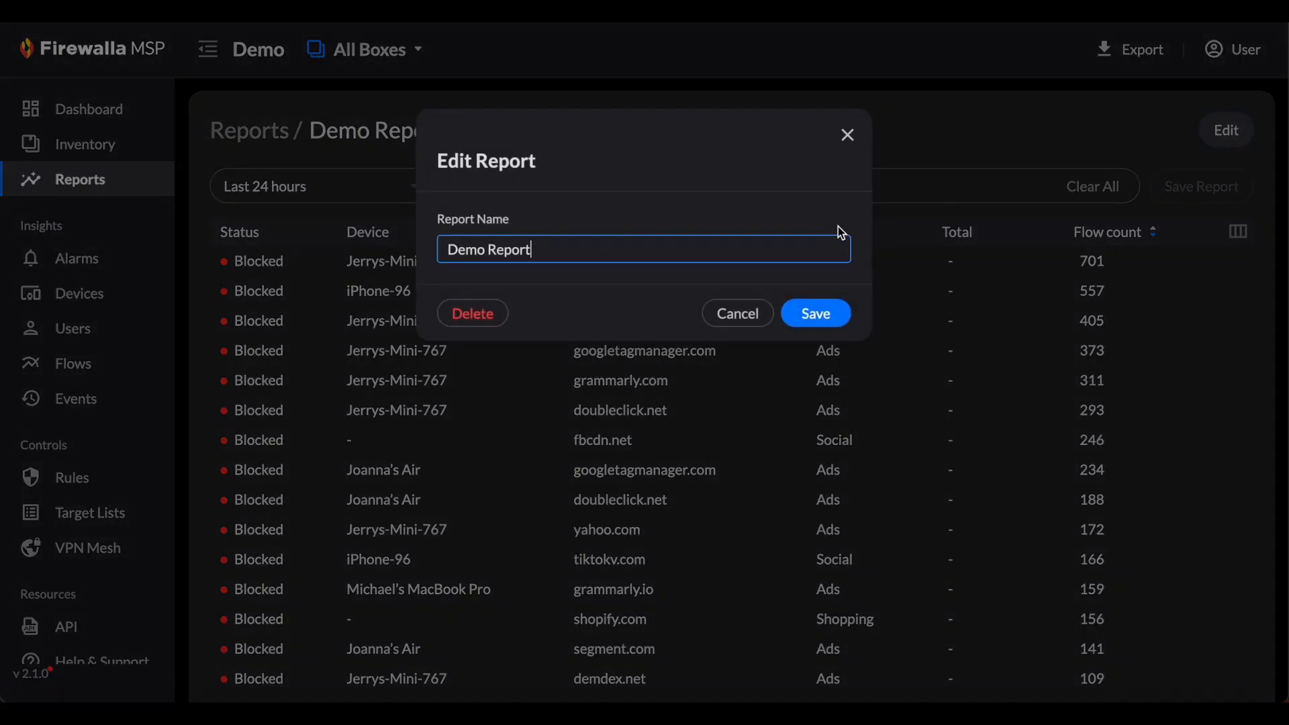
double_click(462, 249)
type("Test")
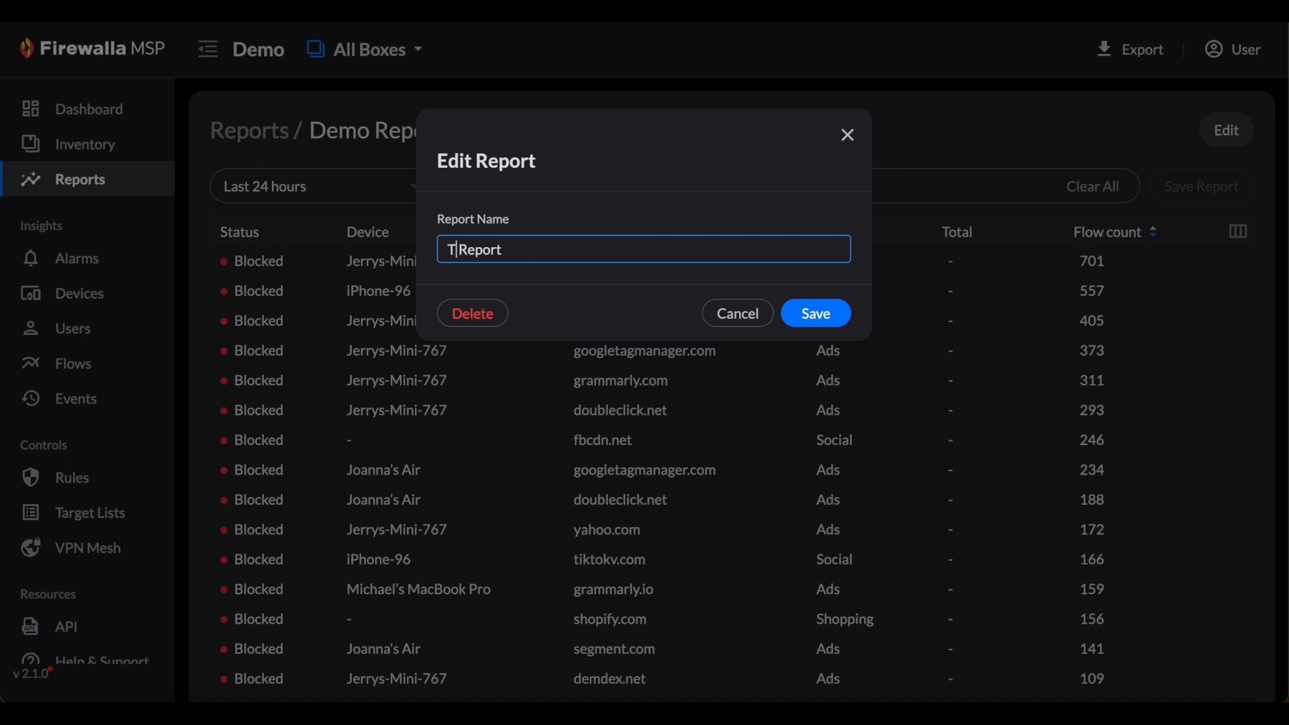
left_click(817, 314)
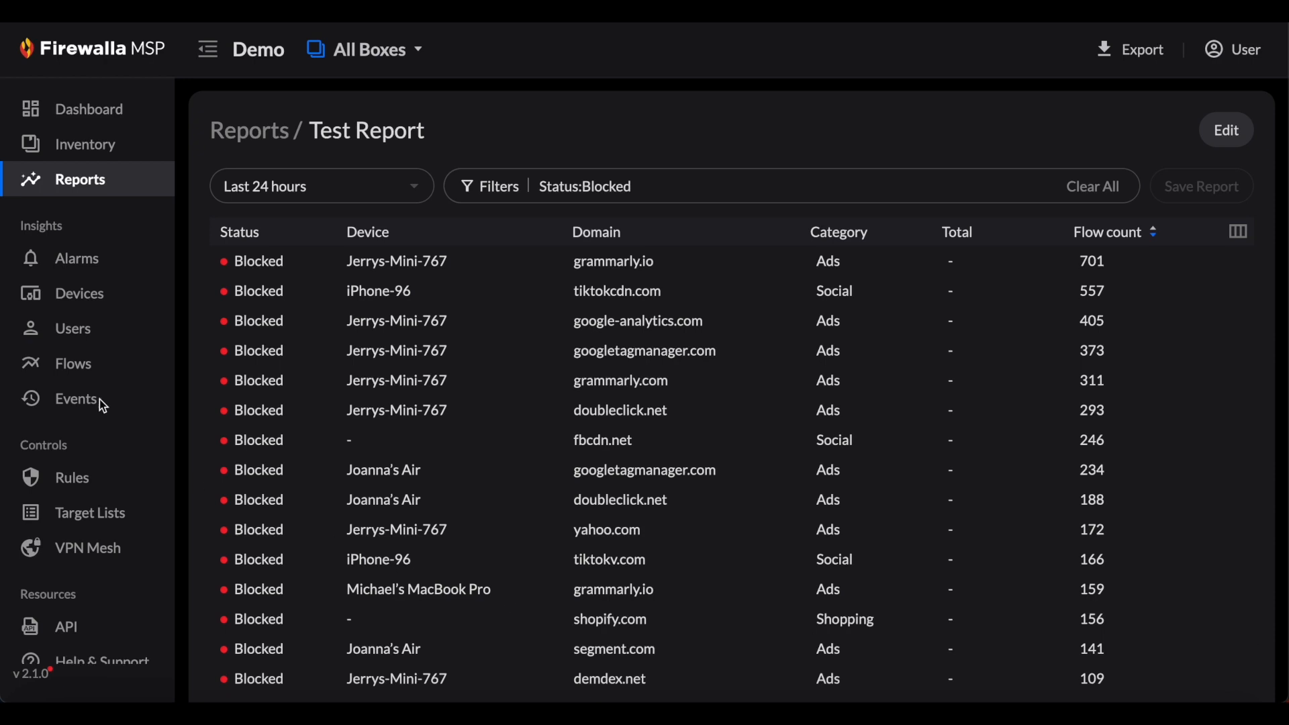
- View Test Report from the Flows page, return to all flows, and open the full list of reports
left_click(76, 370)
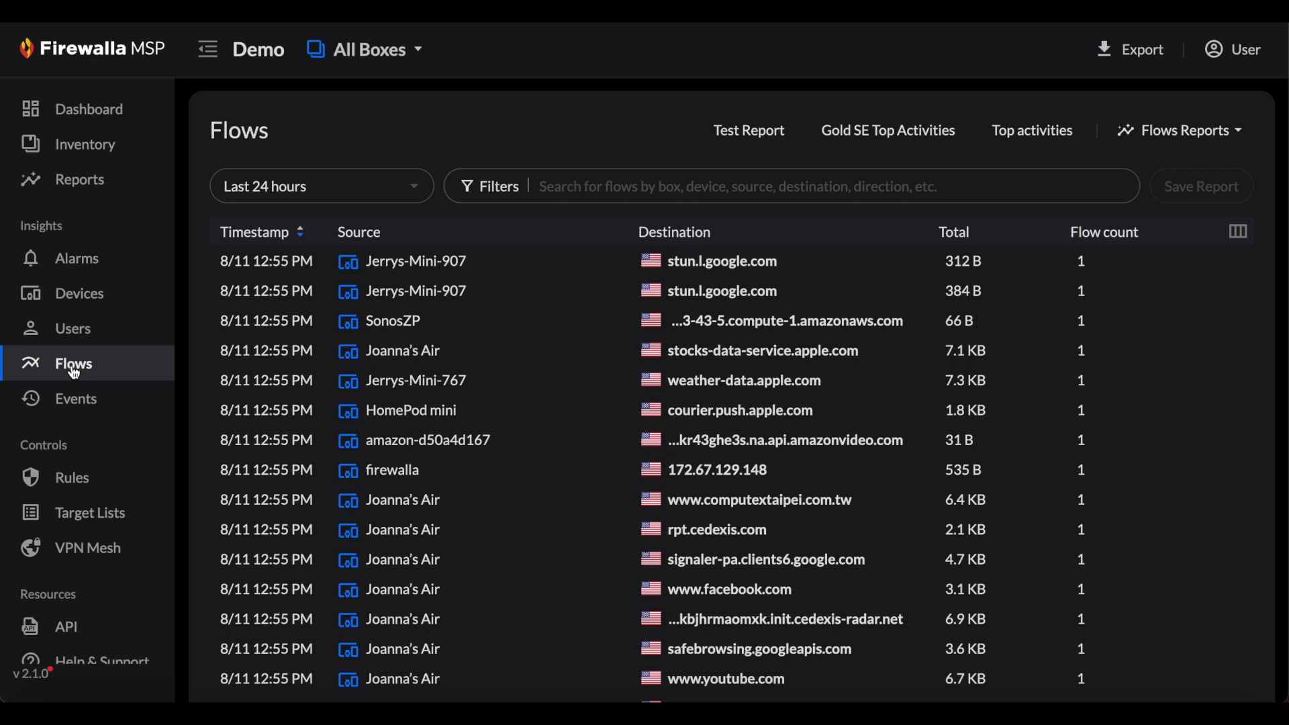
left_click(744, 130)
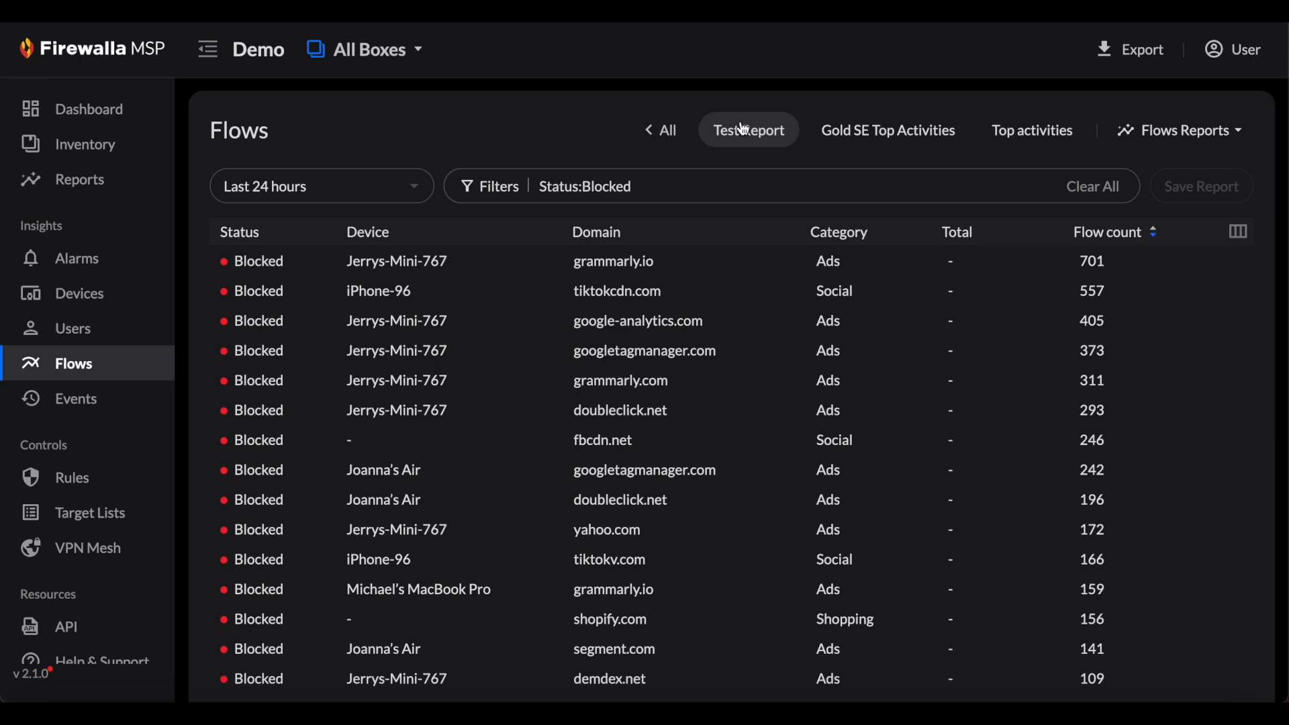
left_click(666, 139)
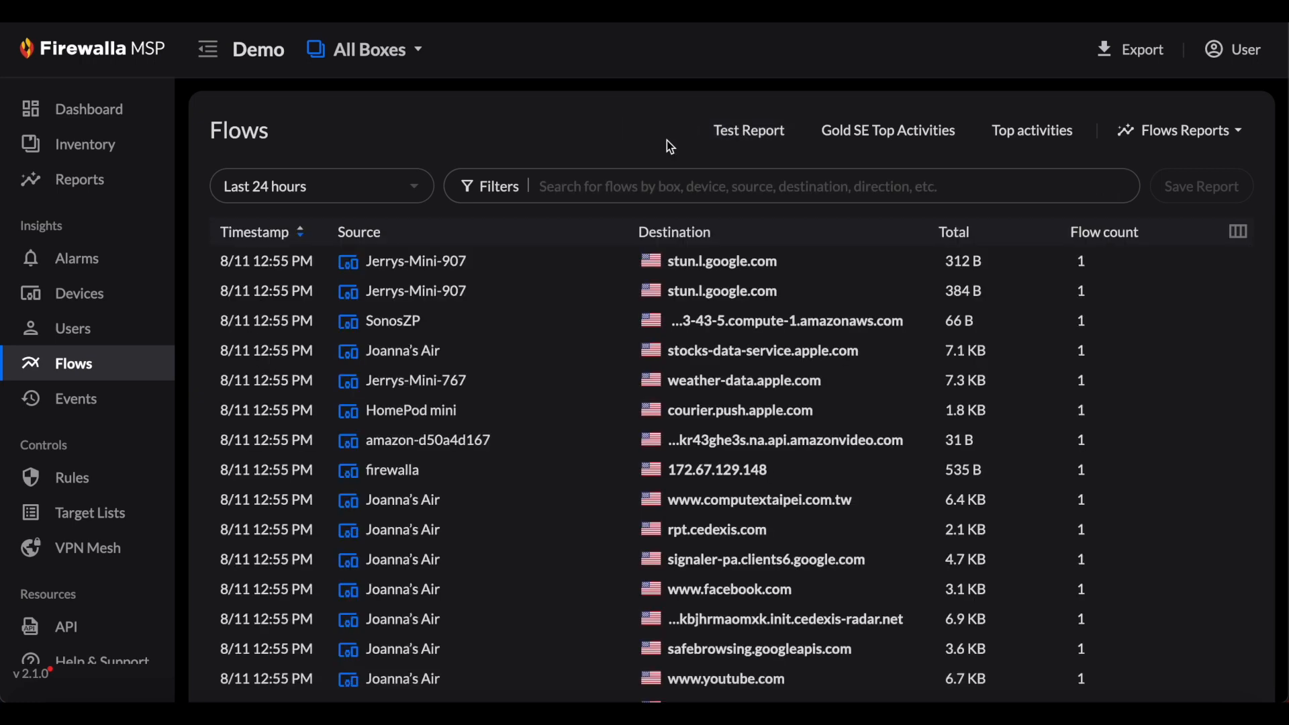
left_click(1228, 137)
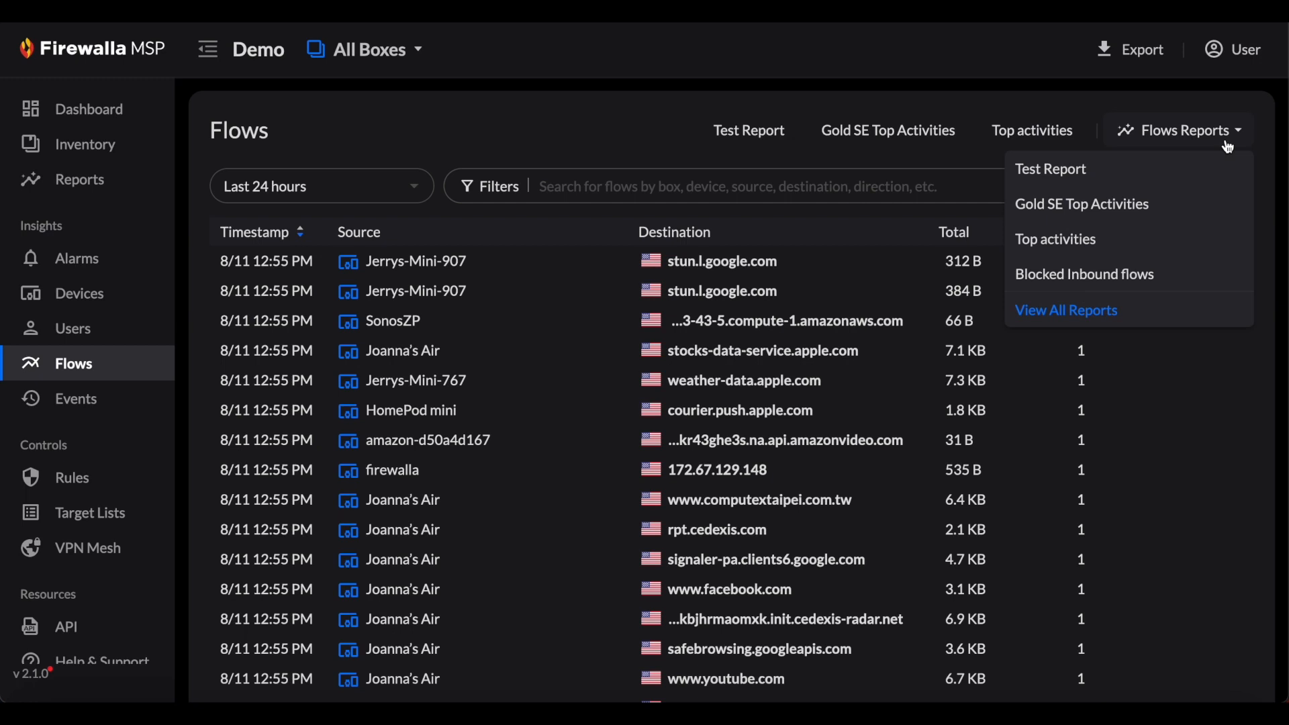
left_click(1096, 314)
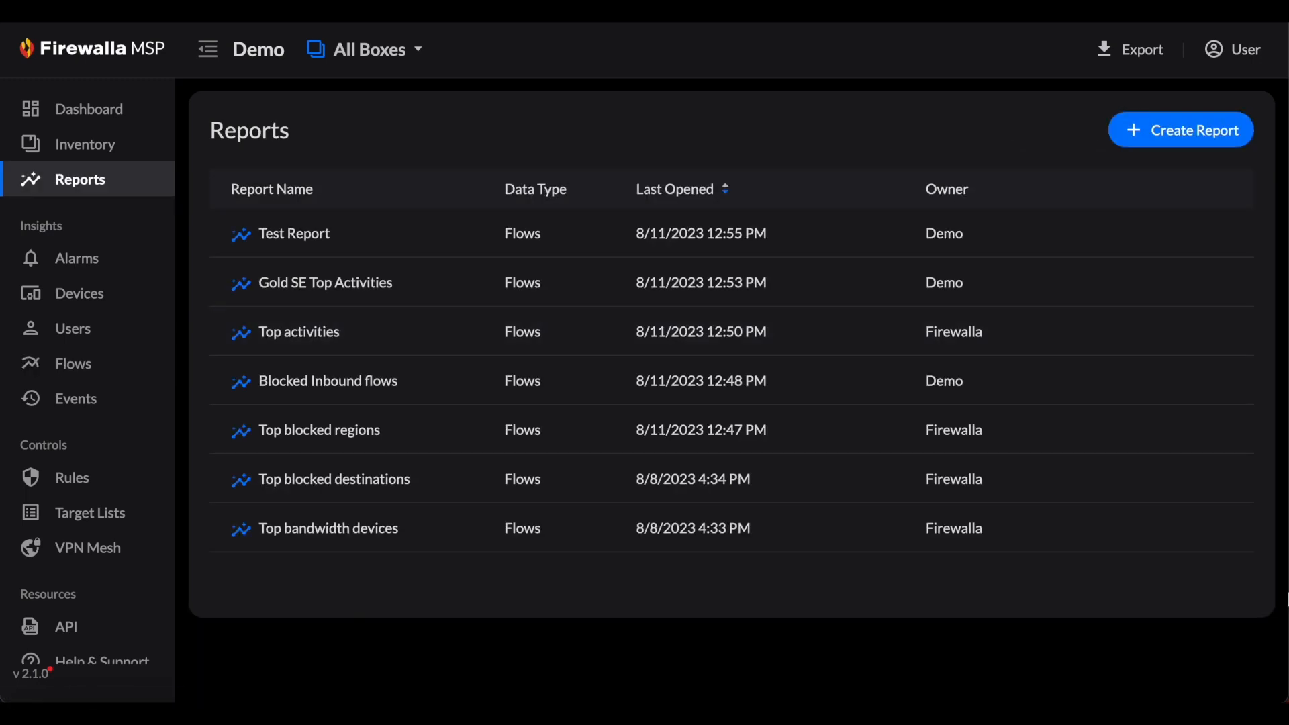